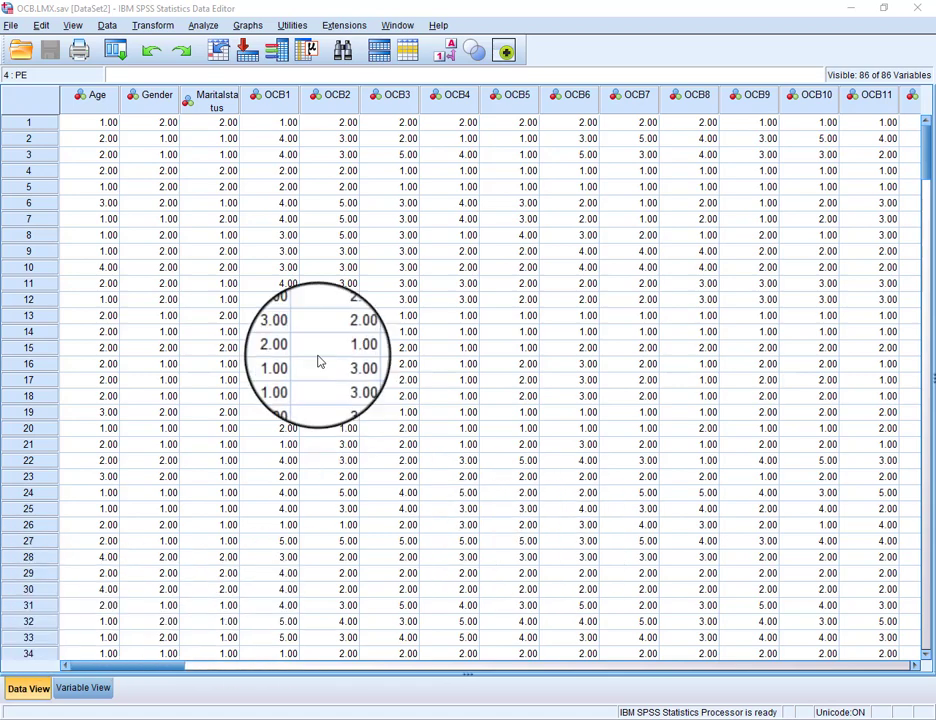
Step: Show the Descriptive Statistics submenu under Analyze for the OCB.LMX dataset
click(200, 25)
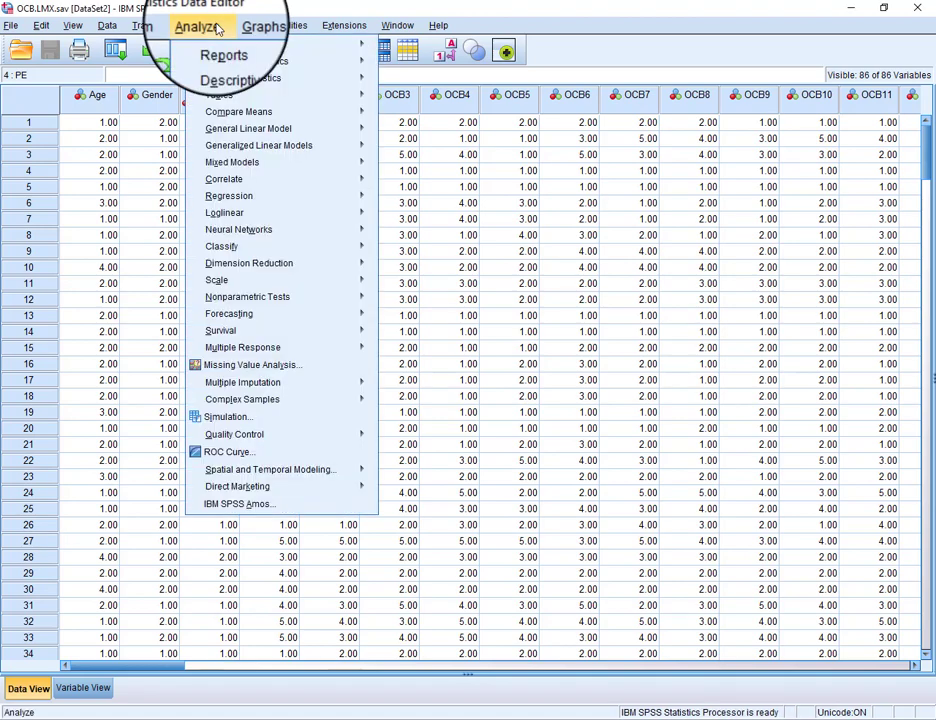
mouse_move(247, 61)
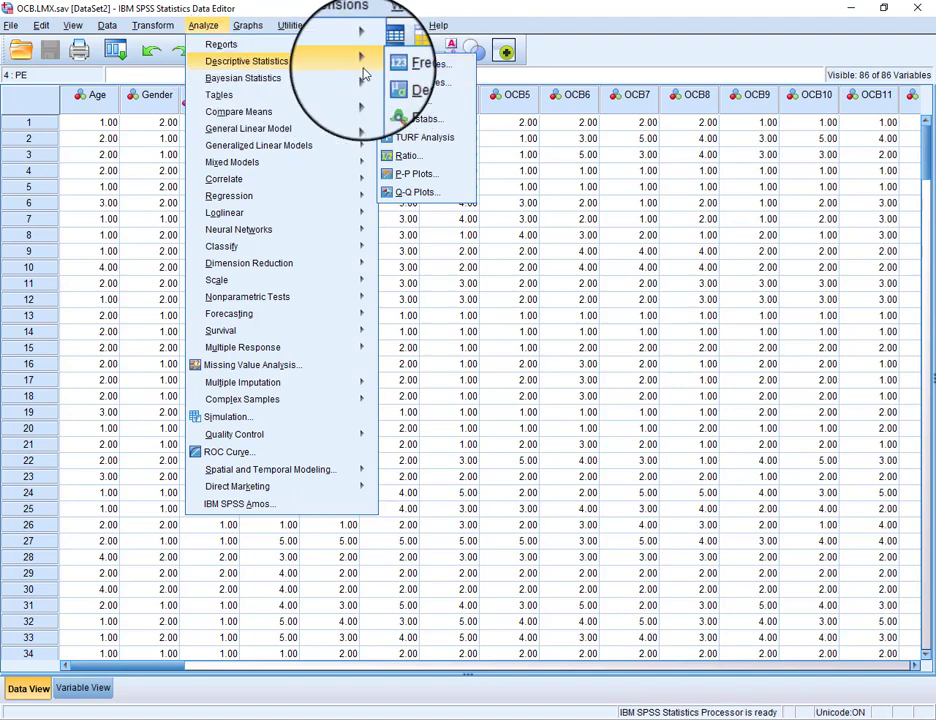
Step: Set up Frequencies for Age, Gender and Maritalstatus, requesting mean and median
click(412, 68)
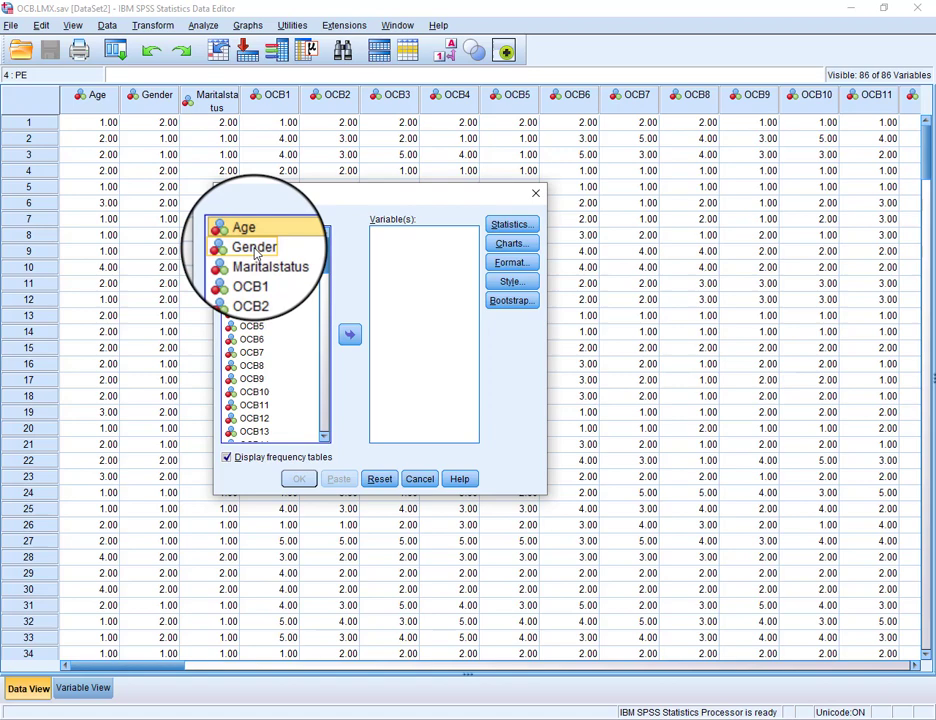
shift+click(262, 260)
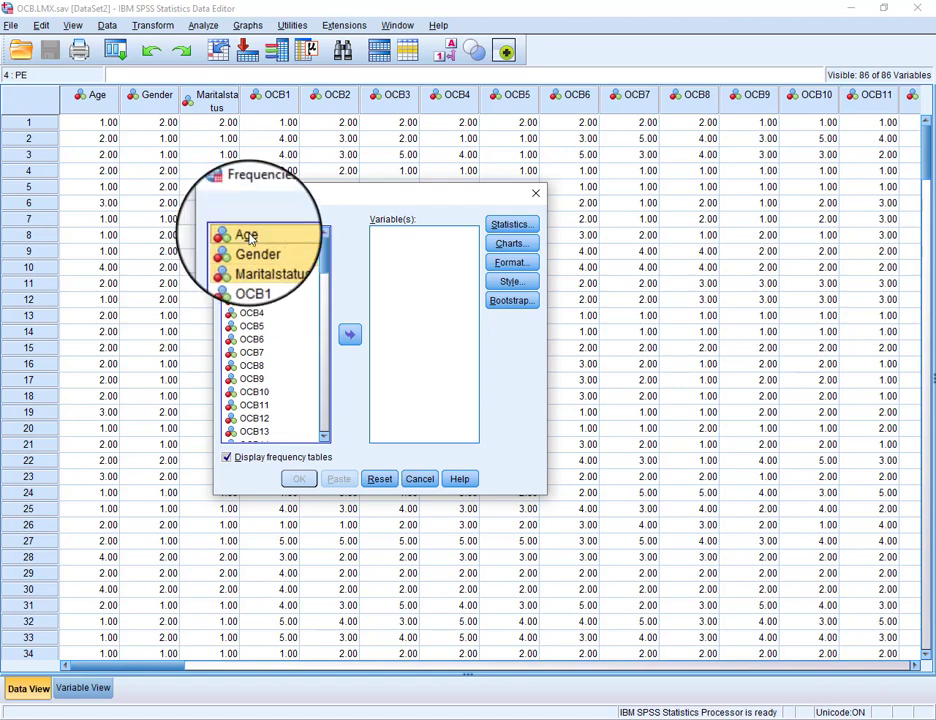
click(346, 337)
click(511, 224)
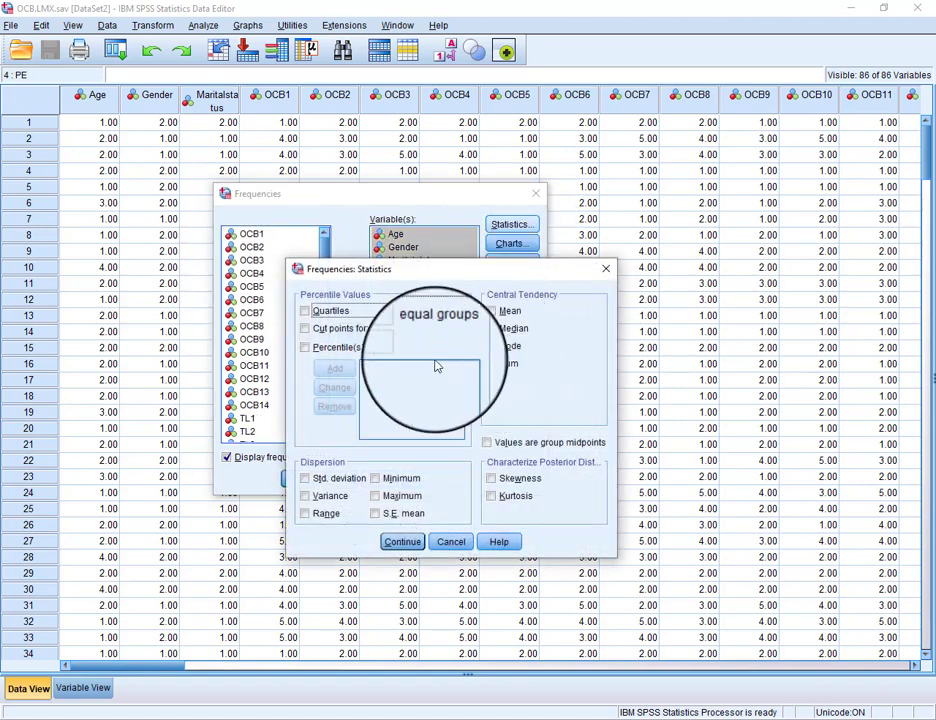
click(491, 311)
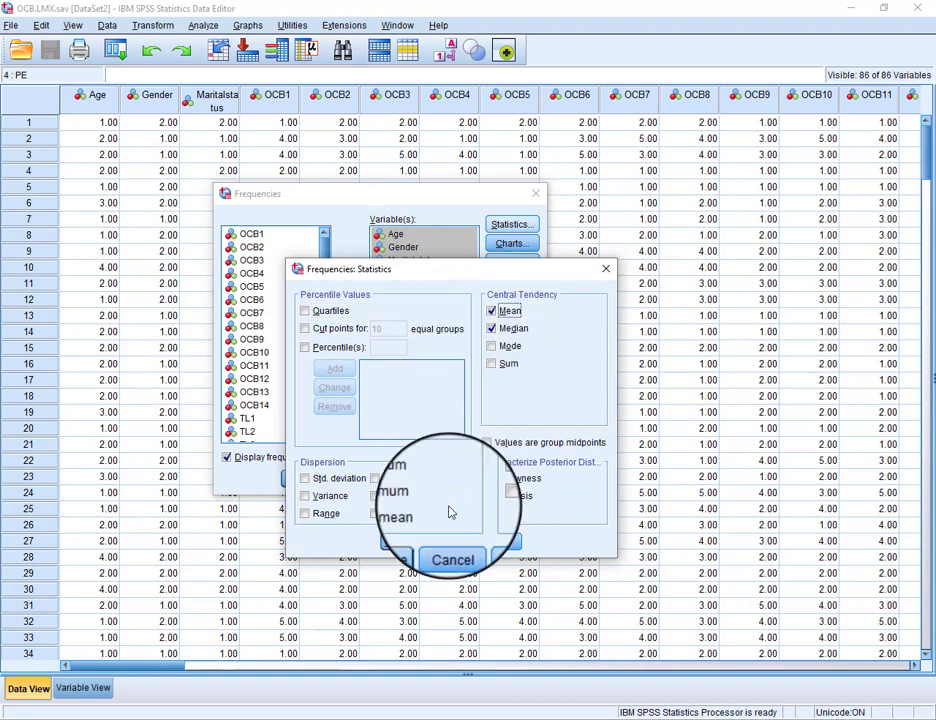
click(397, 544)
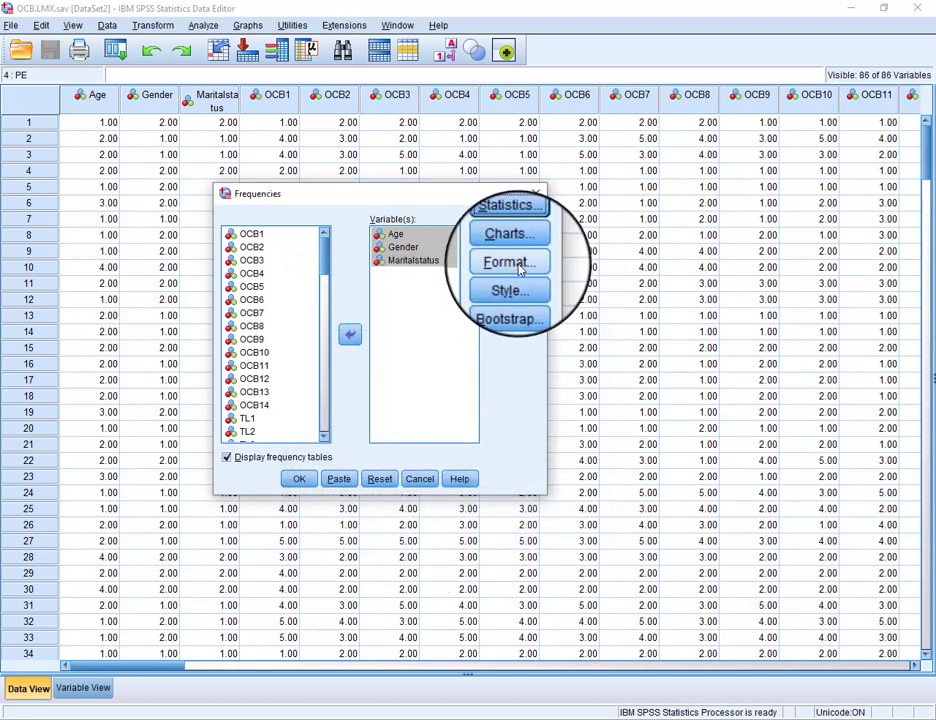
Step: Add histograms as the chart type and run the frequencies analysis
click(520, 243)
click(343, 297)
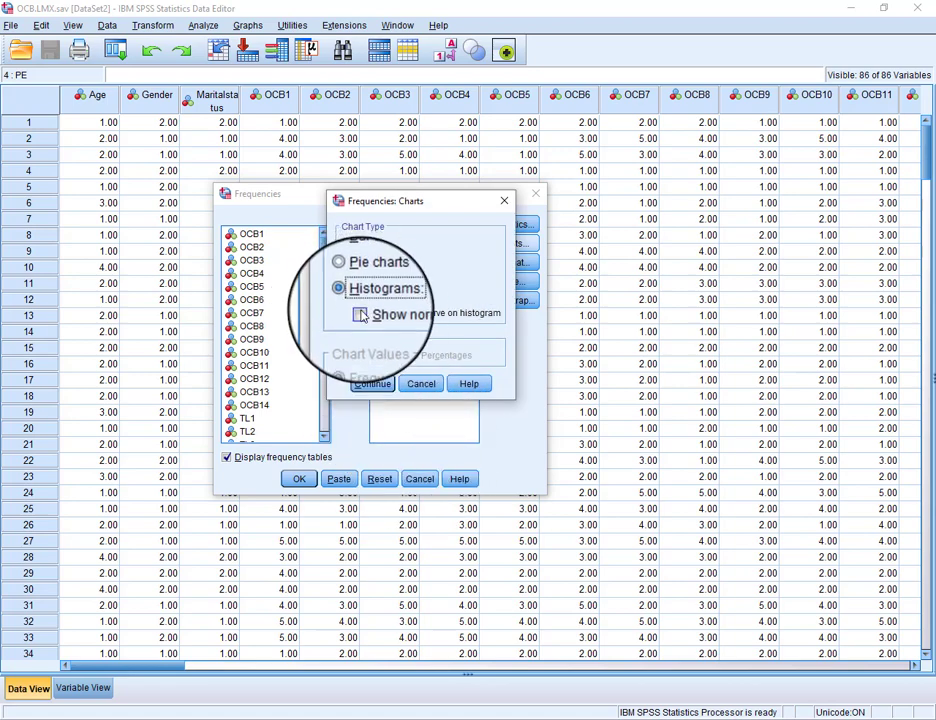
click(372, 384)
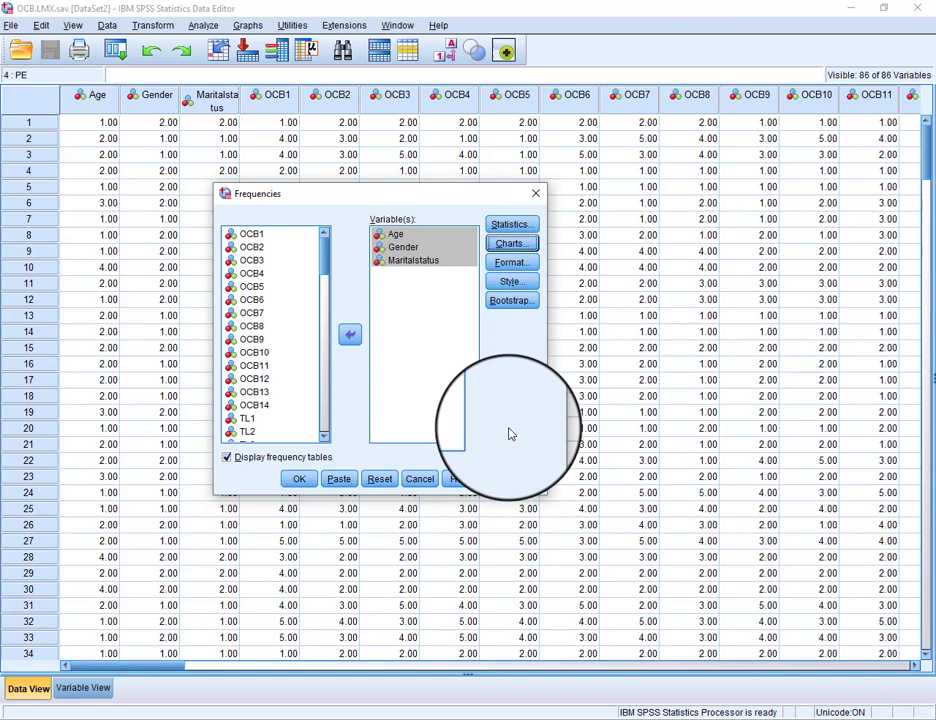
click(300, 481)
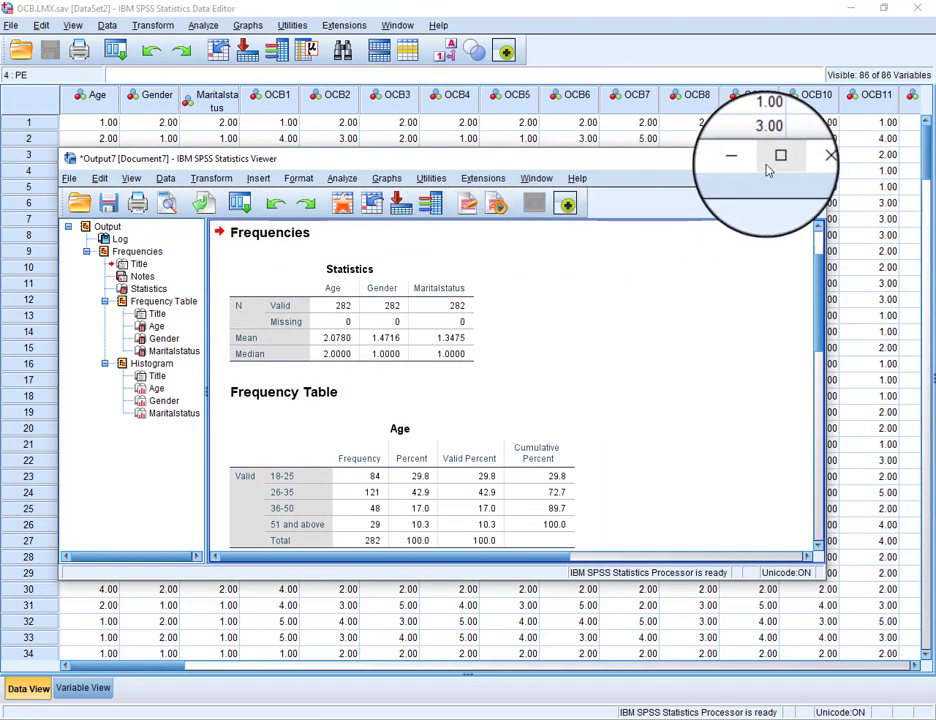
Step: Set the frequency output aside and reopen the Analyze menu to reach Correlate
click(776, 158)
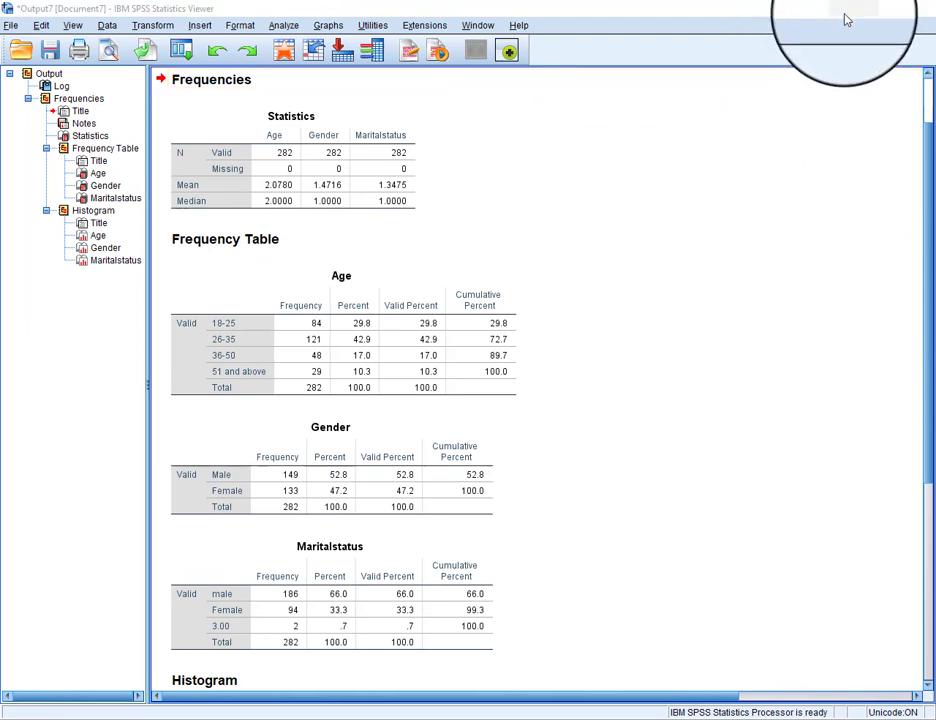
click(845, 16)
click(201, 28)
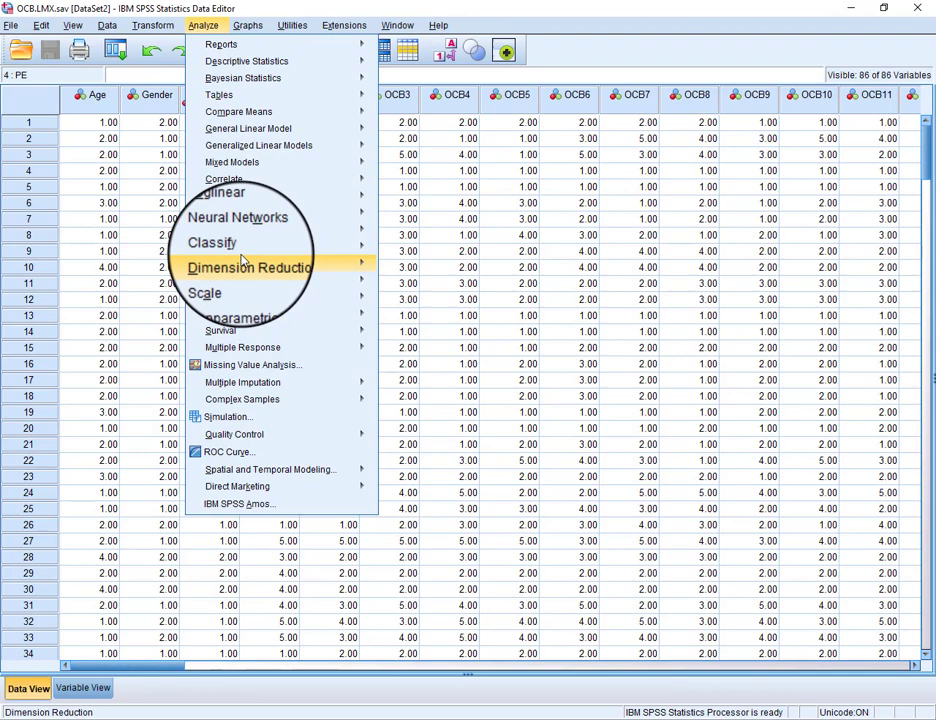
mouse_move(224, 179)
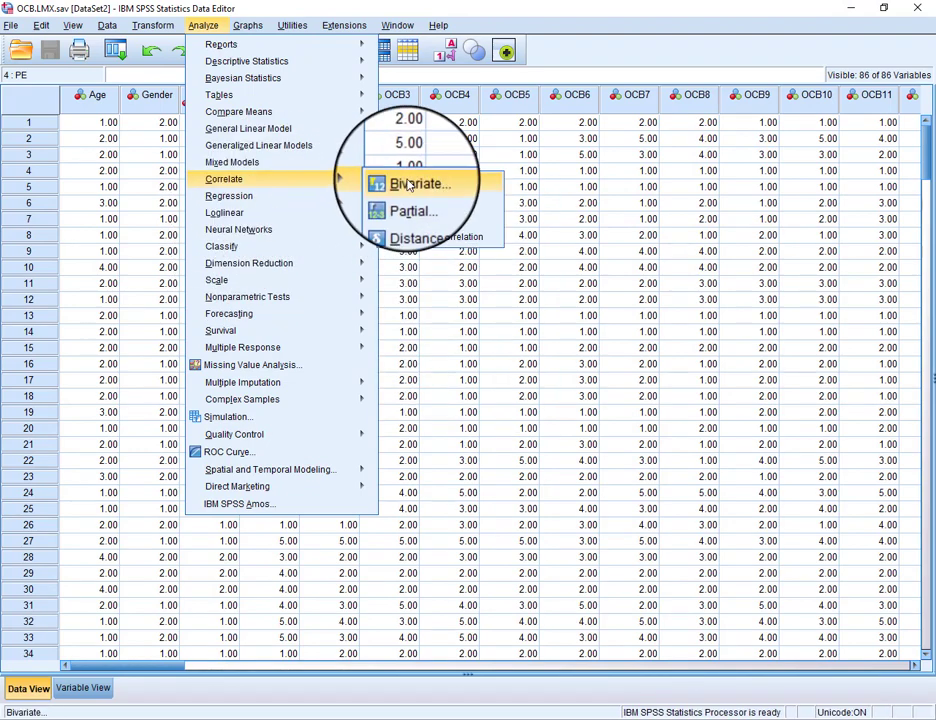
Step: Run Bivariate correlations on PAP through LMX with means and standard deviations
click(395, 181)
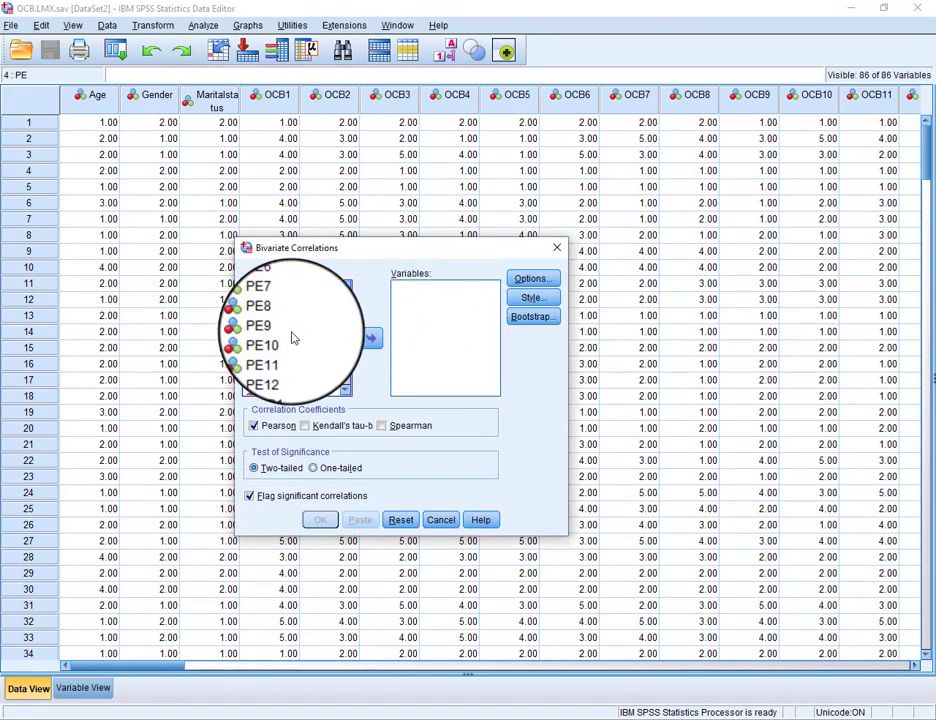
scroll(294, 338, down, 3)
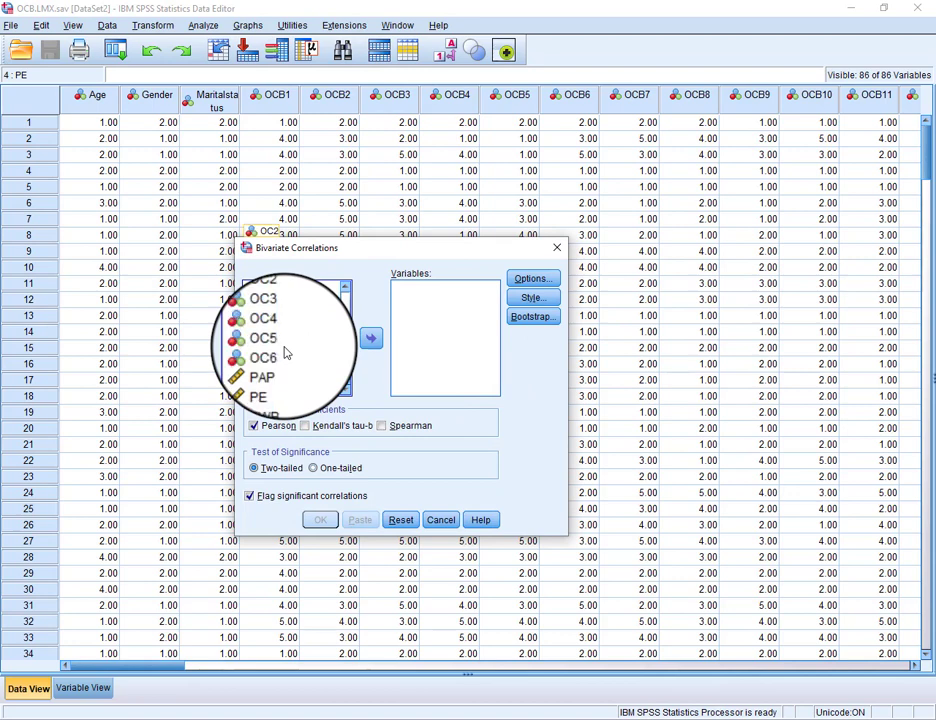
scroll(288, 355, down, 3)
scroll(294, 365, down, 3)
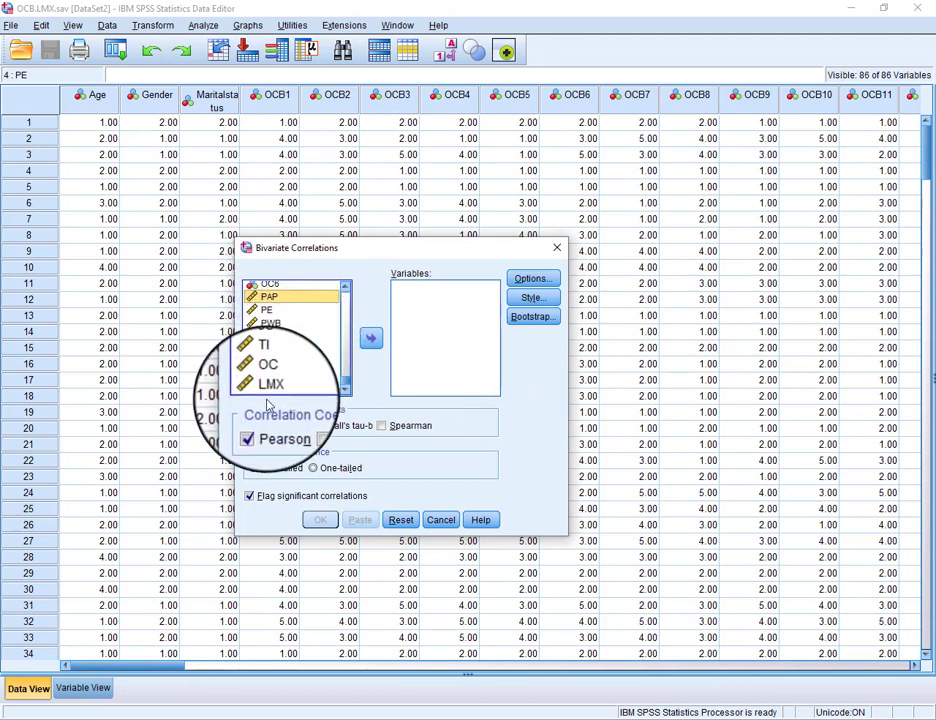
shift+click(268, 392)
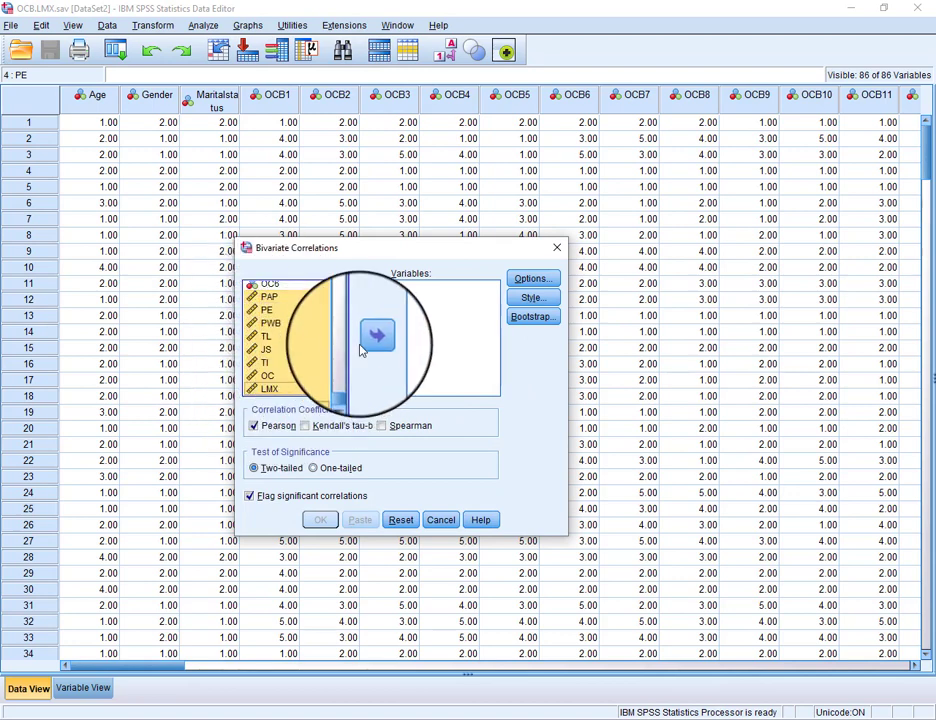
click(366, 343)
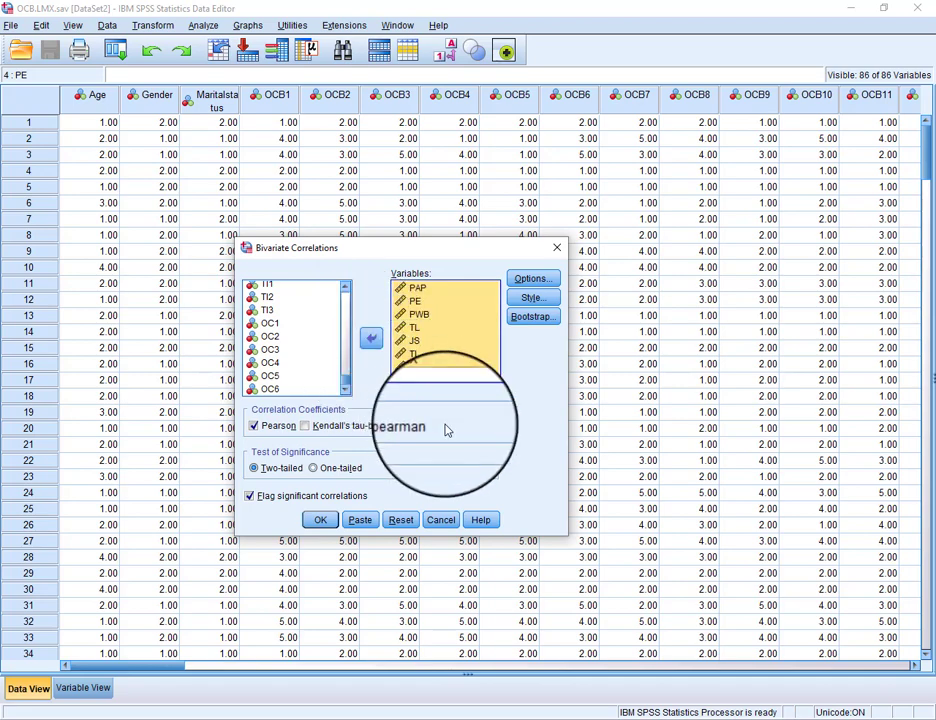
click(531, 279)
click(508, 307)
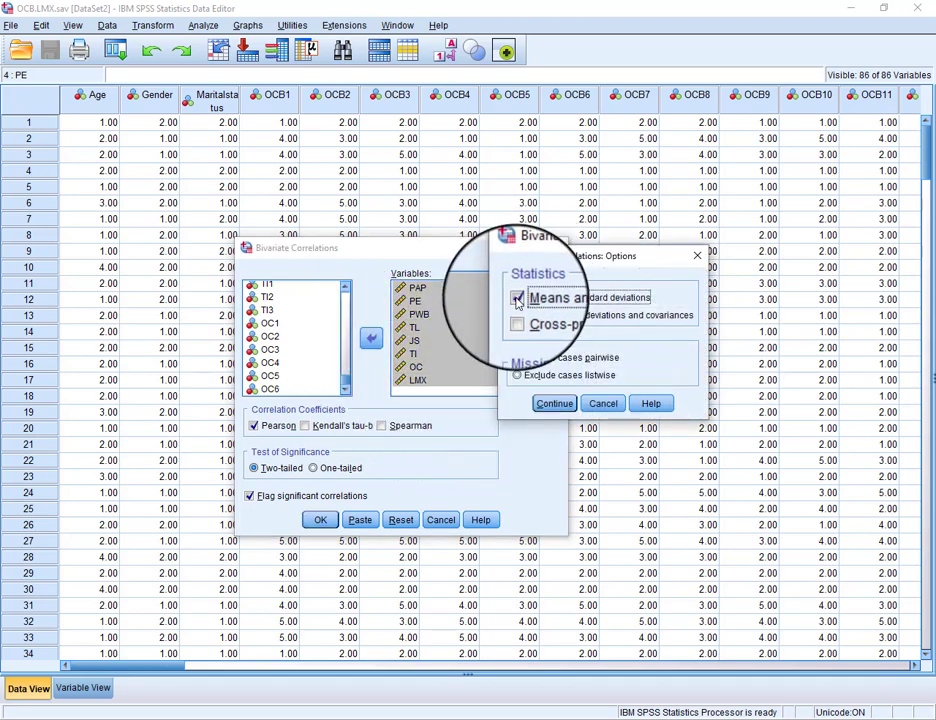
click(554, 403)
click(321, 519)
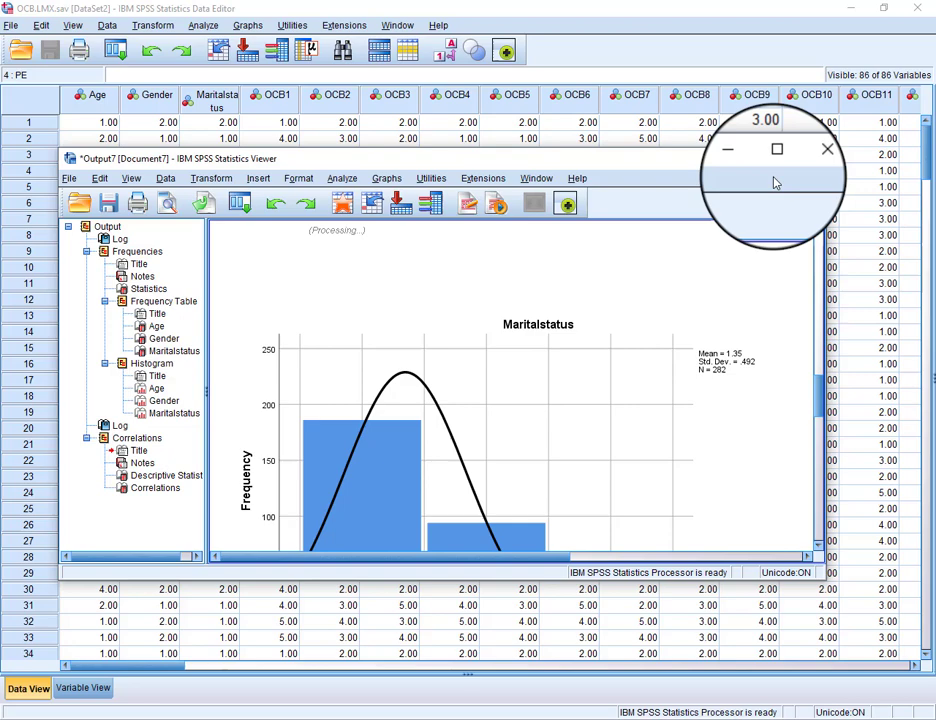
Step: Maximize the Output Viewer and scroll through the Age, Gender and Maritalstatus tables and histograms
click(775, 158)
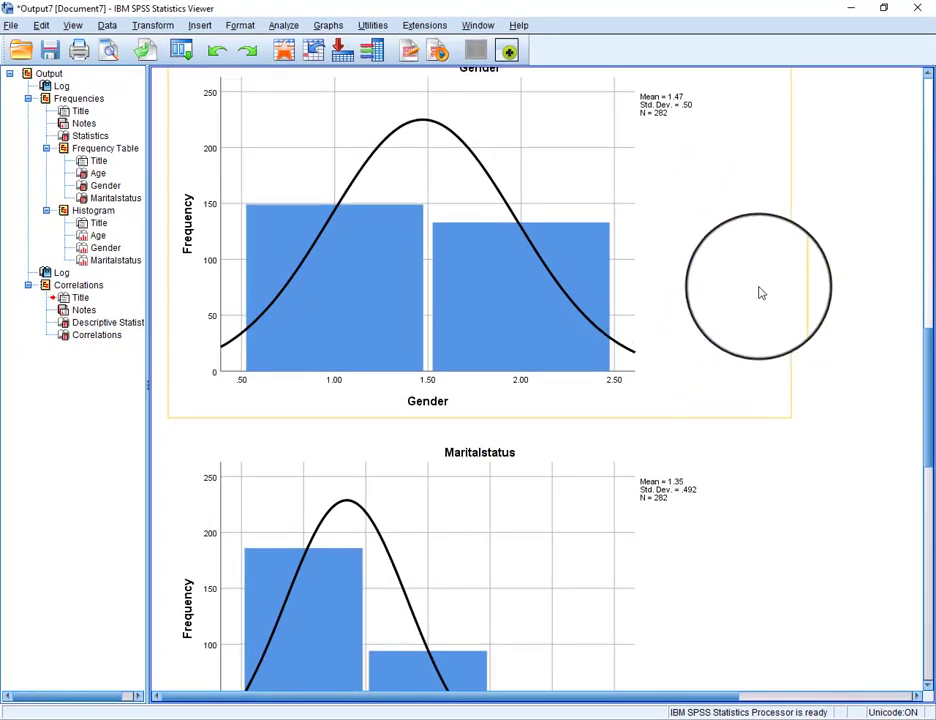
scroll(765, 265, up, 3)
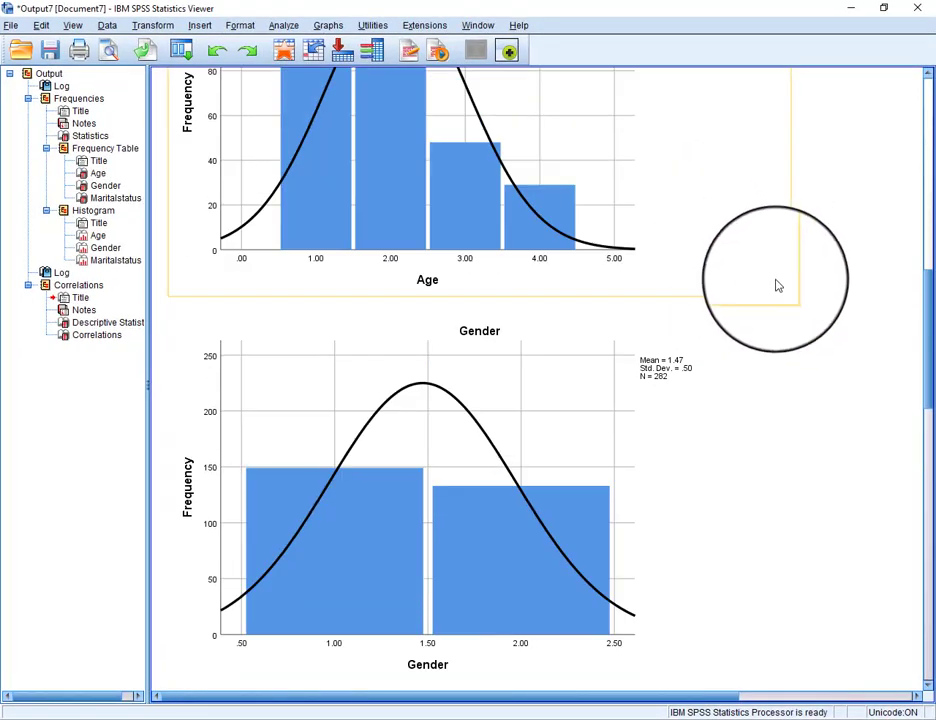
scroll(777, 284, up, 4)
scroll(790, 298, up, 3)
scroll(792, 301, up, 3)
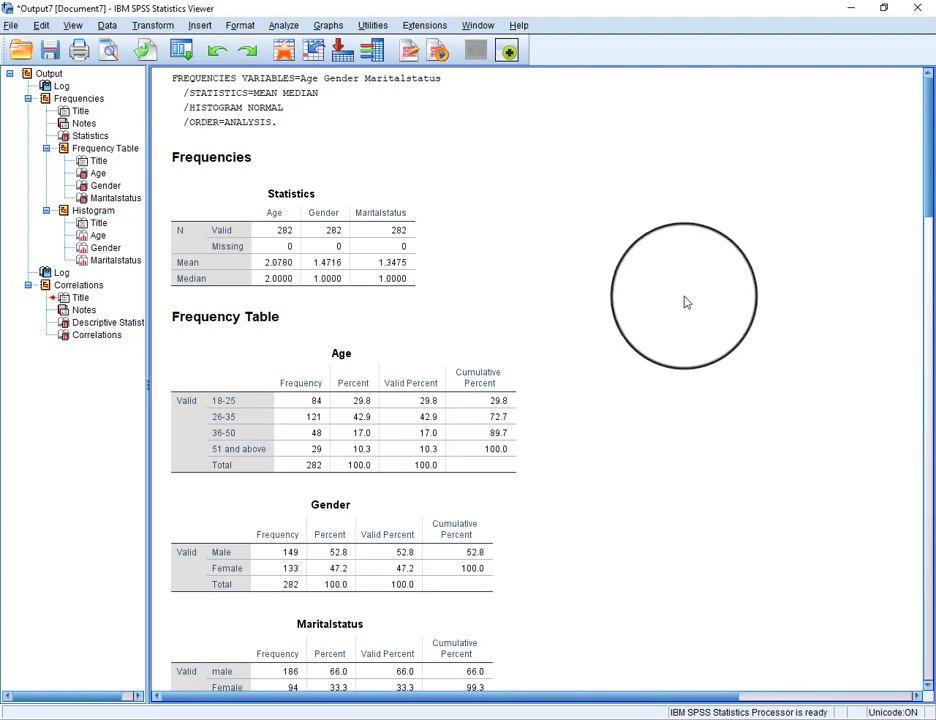
scroll(792, 280, down, 10)
scroll(781, 298, down, 5)
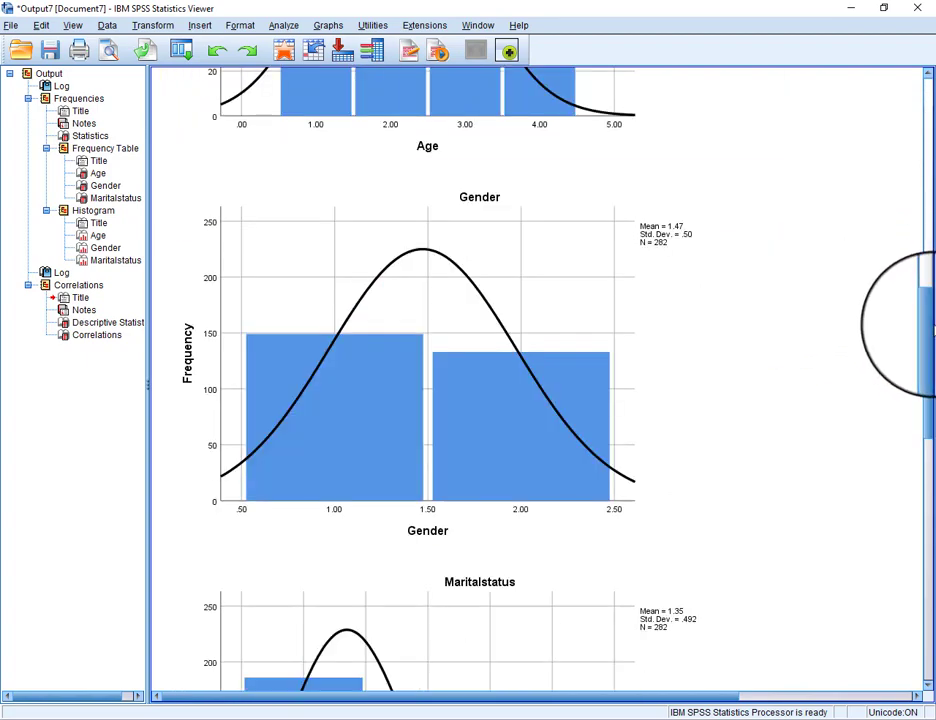
mouse_move(928, 325)
mouse_down()
mouse_move(928, 250)
mouse_move(928, 690)
mouse_move(928, 125)
mouse_up()
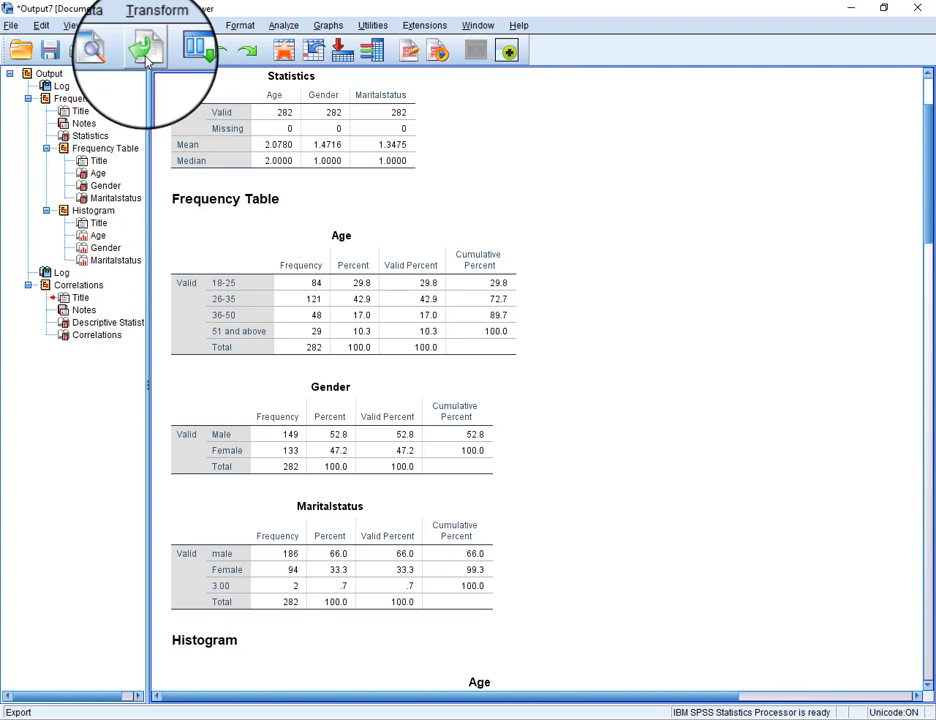
Step: Start an export of all visible output as Portable Document Format (*.pdf)
click(146, 58)
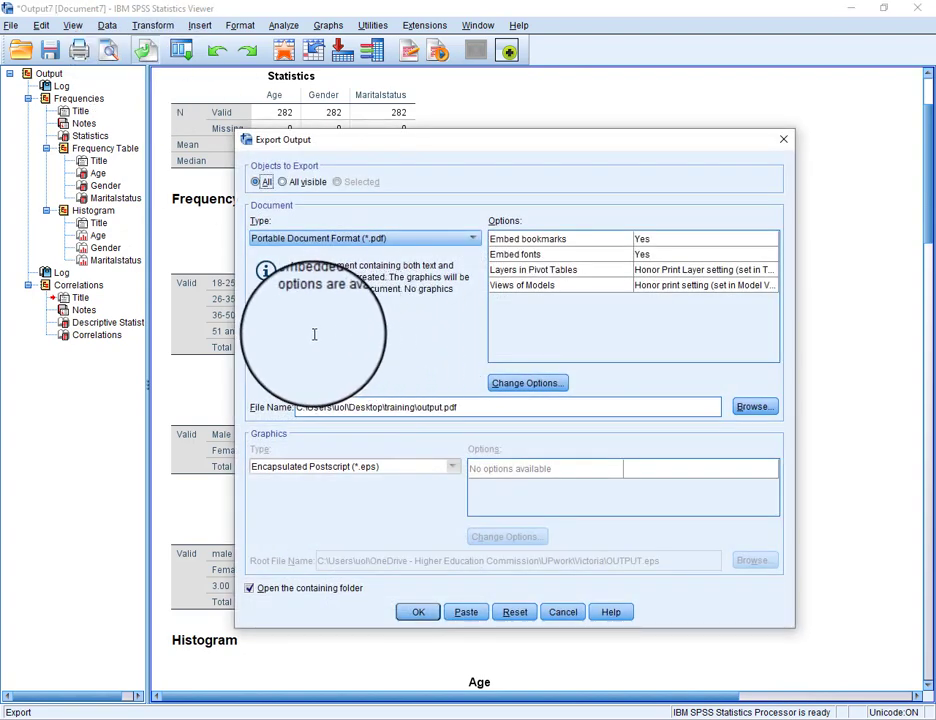
click(283, 183)
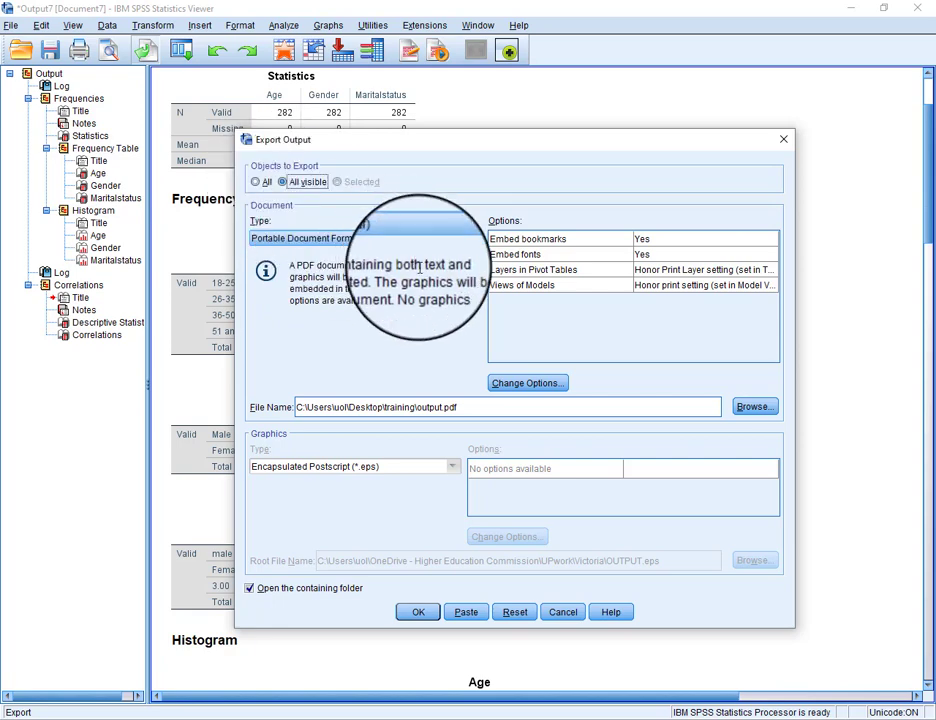
click(300, 239)
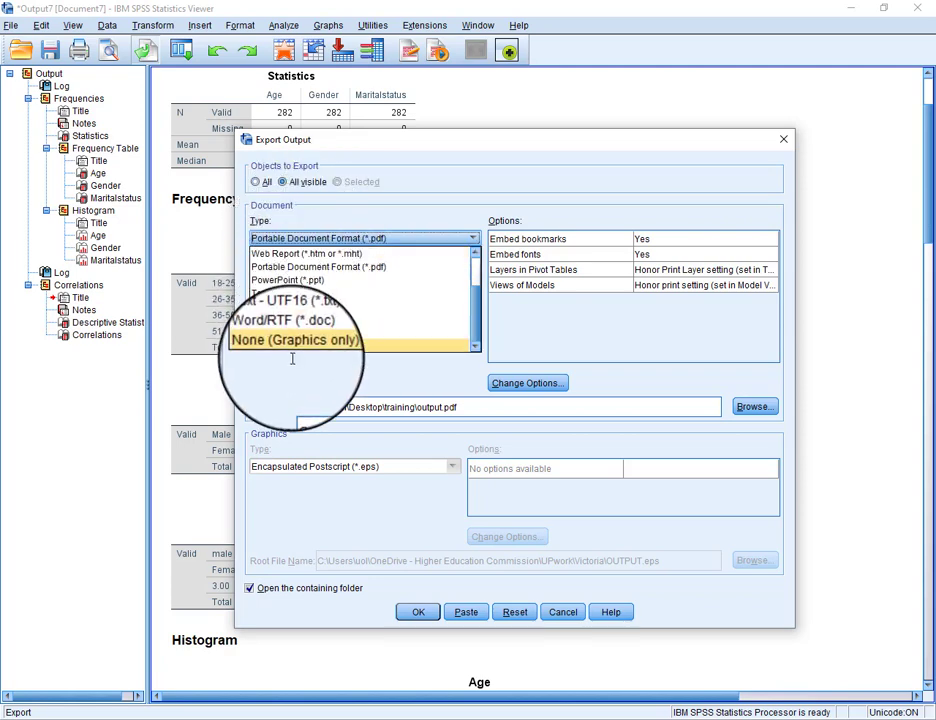
click(320, 272)
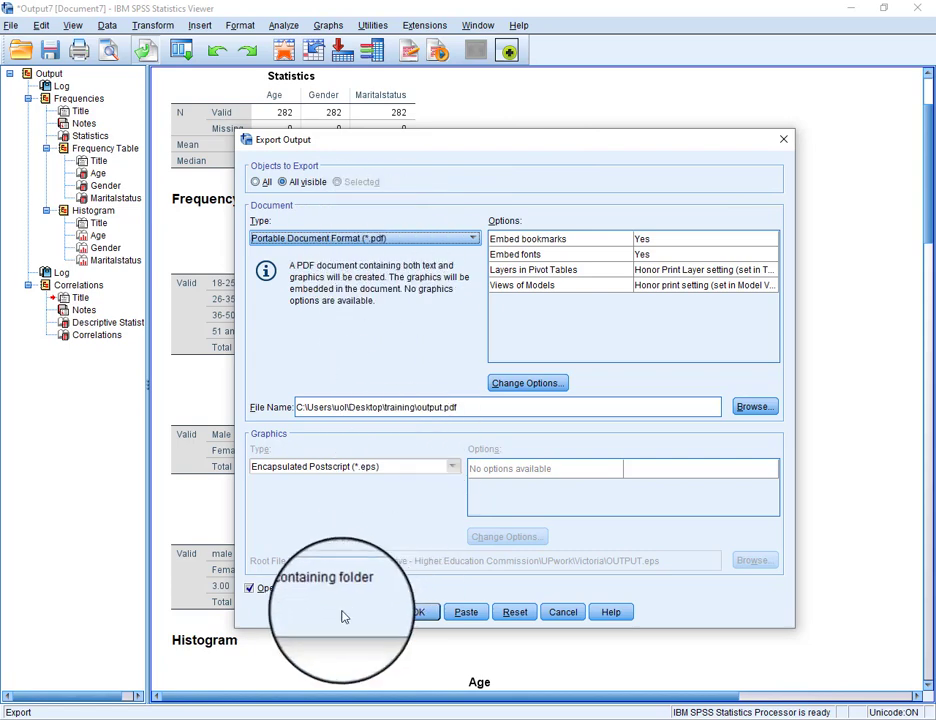
Step: Keep 'Open the containing folder' checked and choose the save location for output.pdf
click(250, 590)
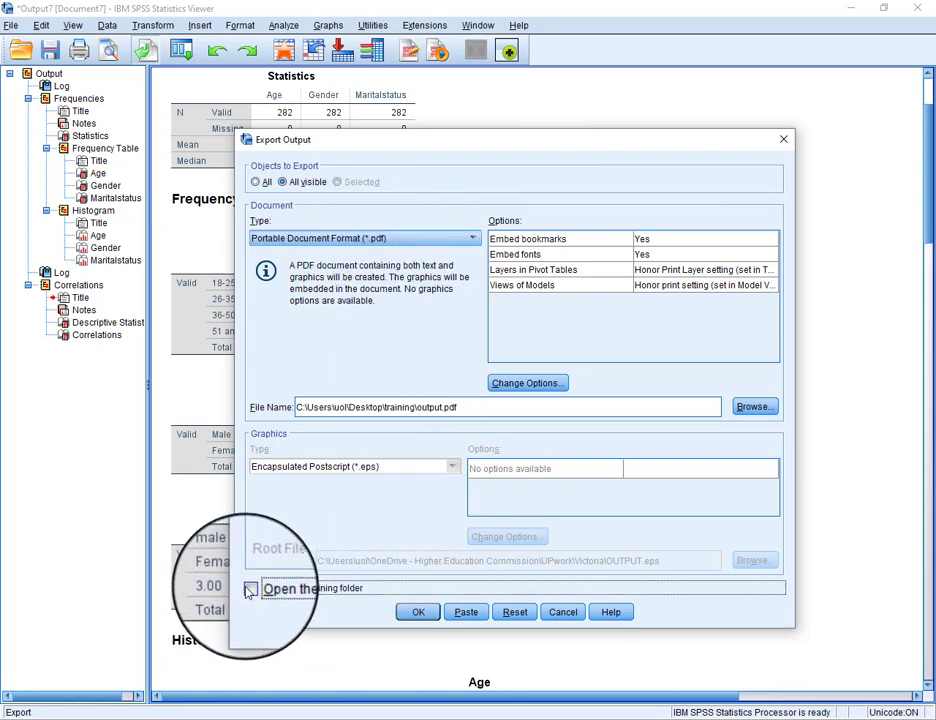
click(250, 590)
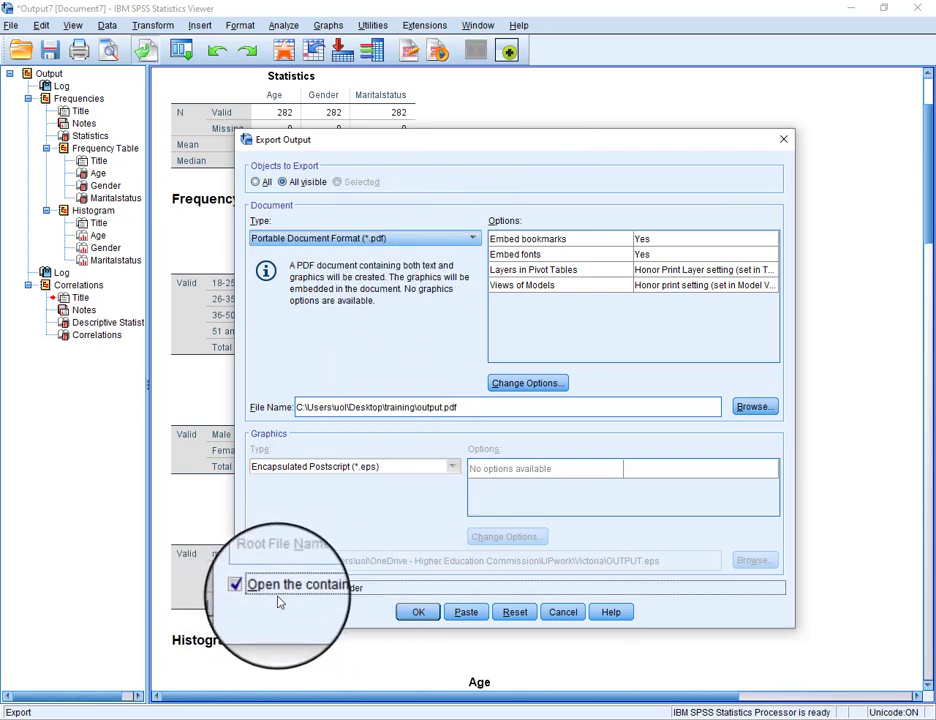
click(367, 619)
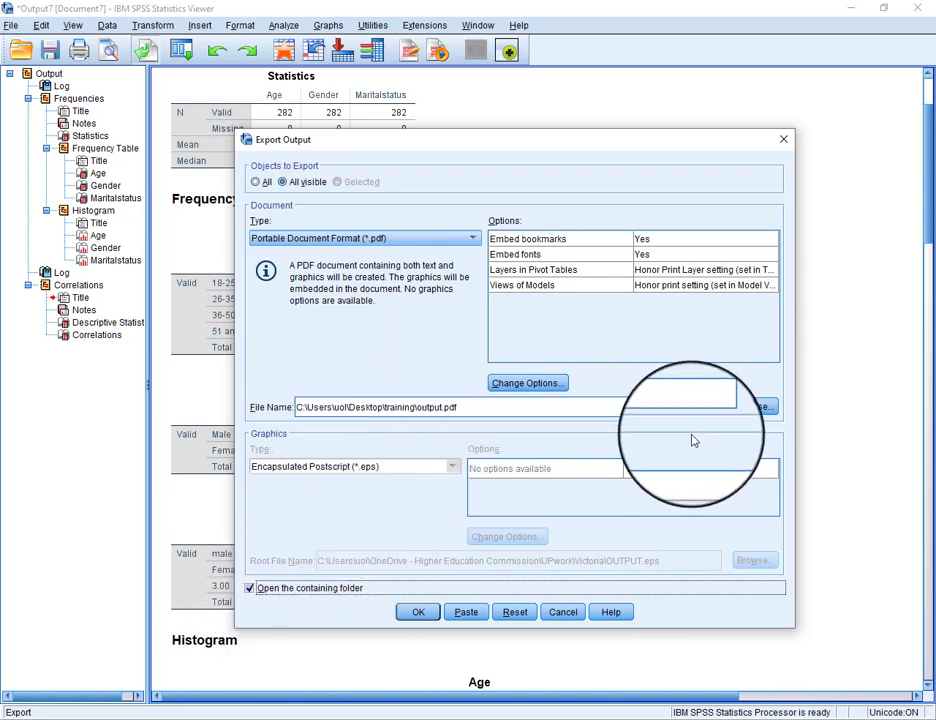
click(752, 407)
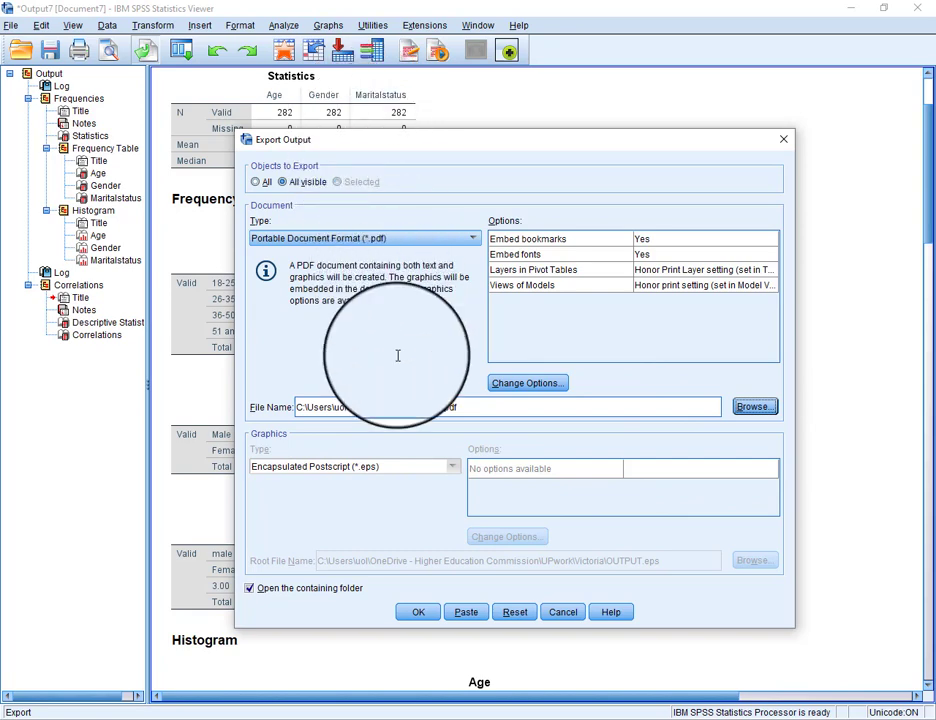
Step: Export output.pdf, replace the existing copy, and maximize the training folder window
click(419, 614)
click(497, 411)
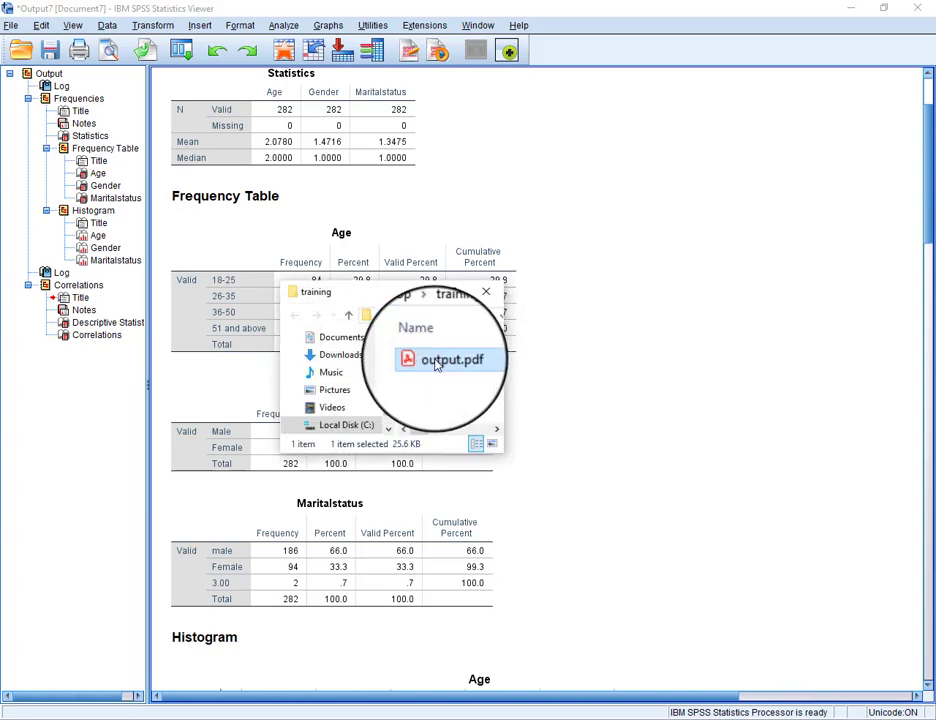
click(452, 291)
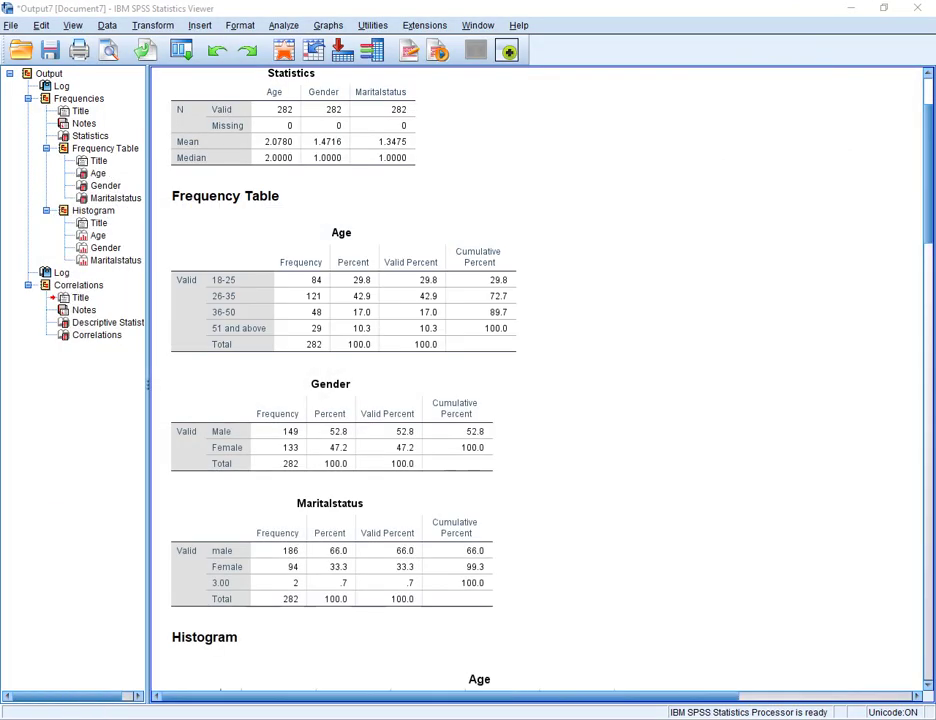
Step: Open output.pdf in Acrobat Reader and scroll through all six pages to the correlations table
click(585, 190)
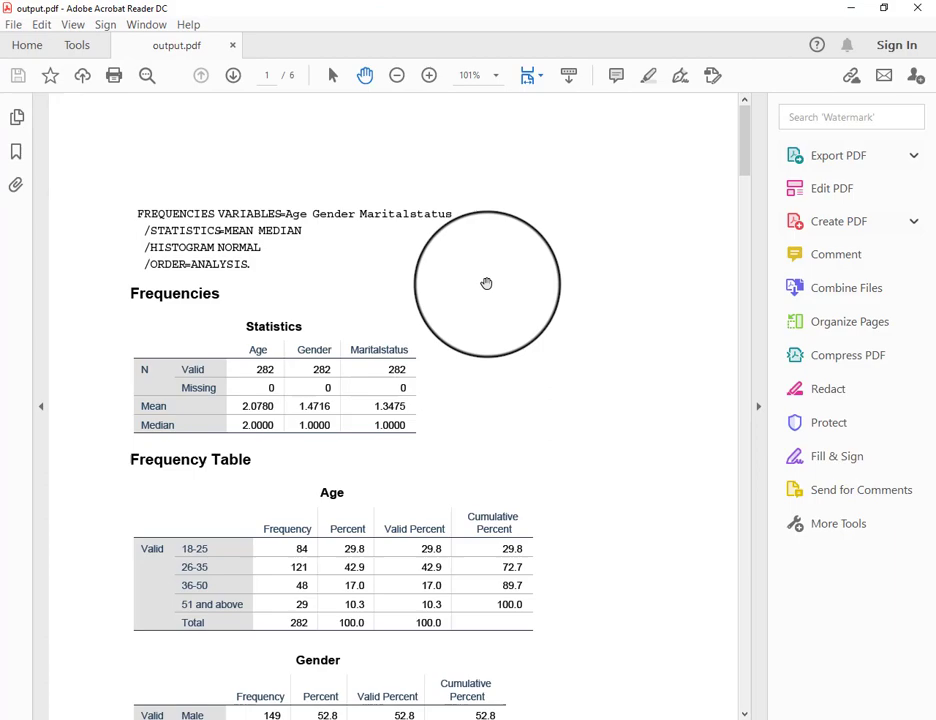
scroll(486, 283, down, 4)
scroll(479, 332, down, 6)
scroll(481, 336, down, 10)
scroll(482, 336, down, 10)
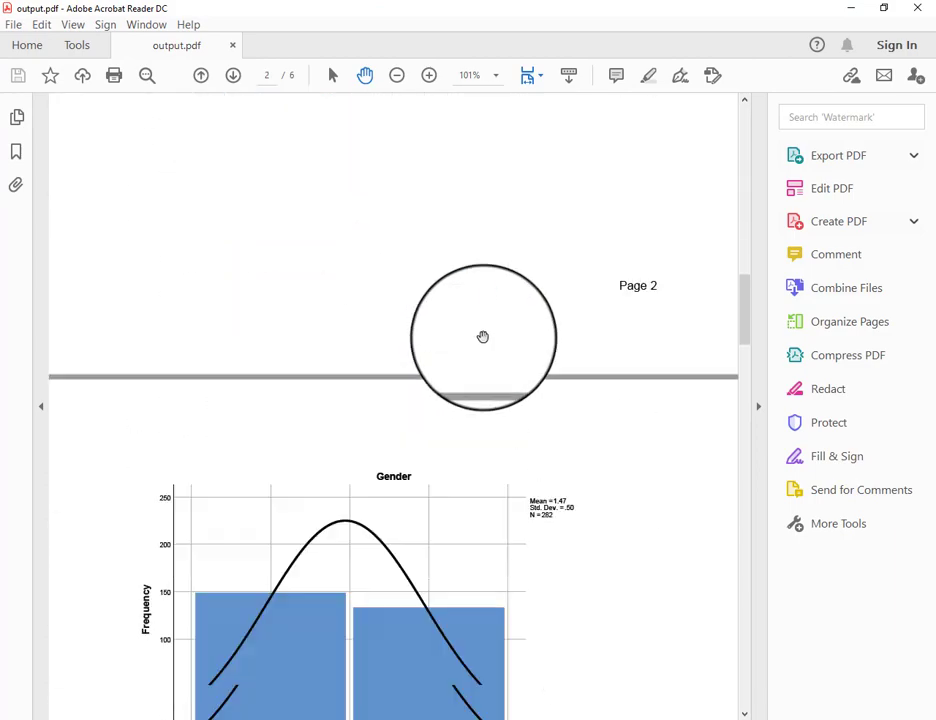
scroll(482, 336, down, 7)
scroll(483, 334, down, 10)
scroll(484, 335, down, 10)
scroll(485, 335, down, 9)
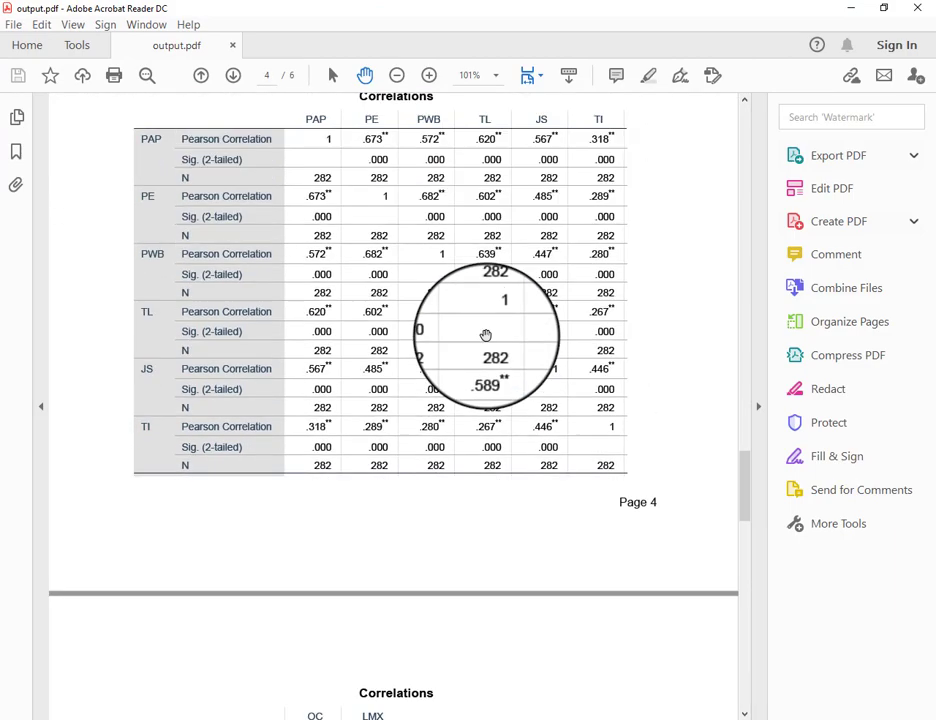
scroll(486, 335, down, 10)
scroll(486, 335, down, 5)
scroll(486, 335, down, 4)
scroll(486, 335, down, 8)
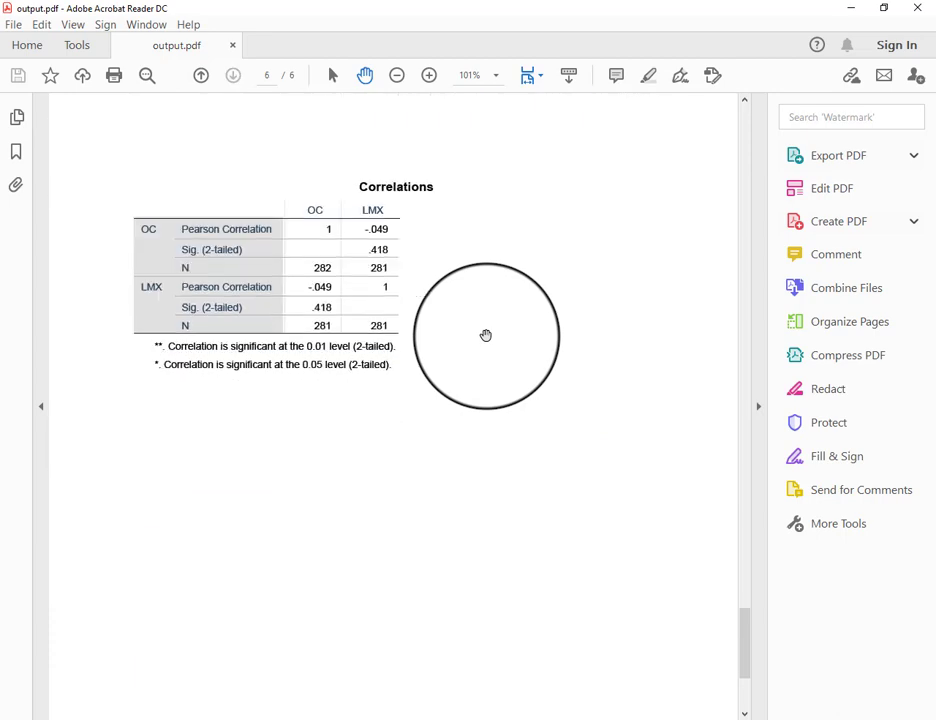
scroll(486, 335, down, 3)
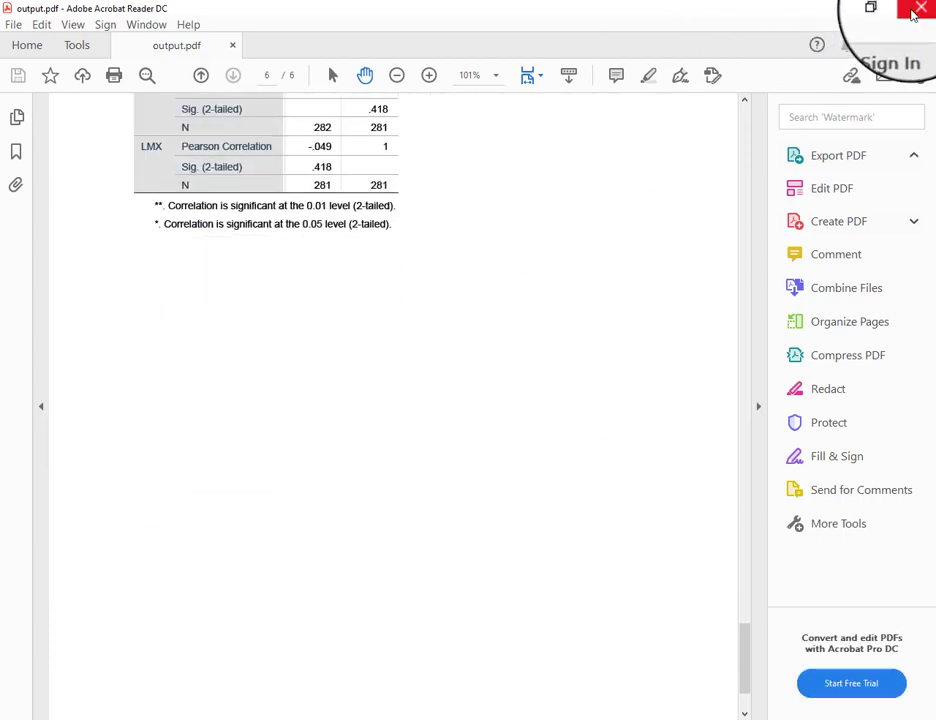
Step: Close Acrobat, export the output as a Web Report (output.htm), and switch to the training folder
click(914, 11)
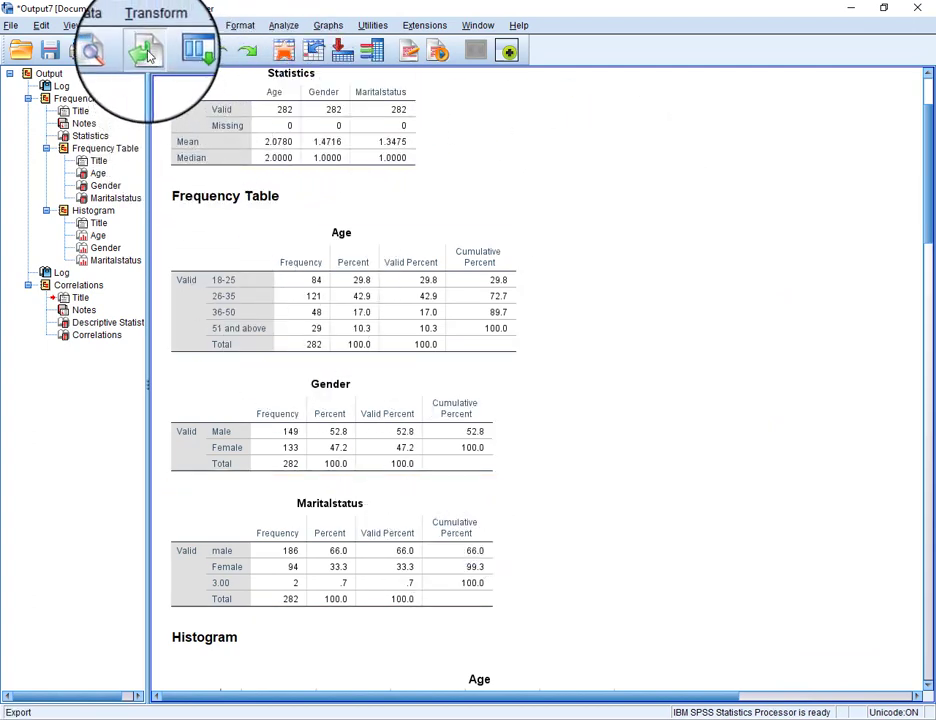
click(146, 50)
click(366, 242)
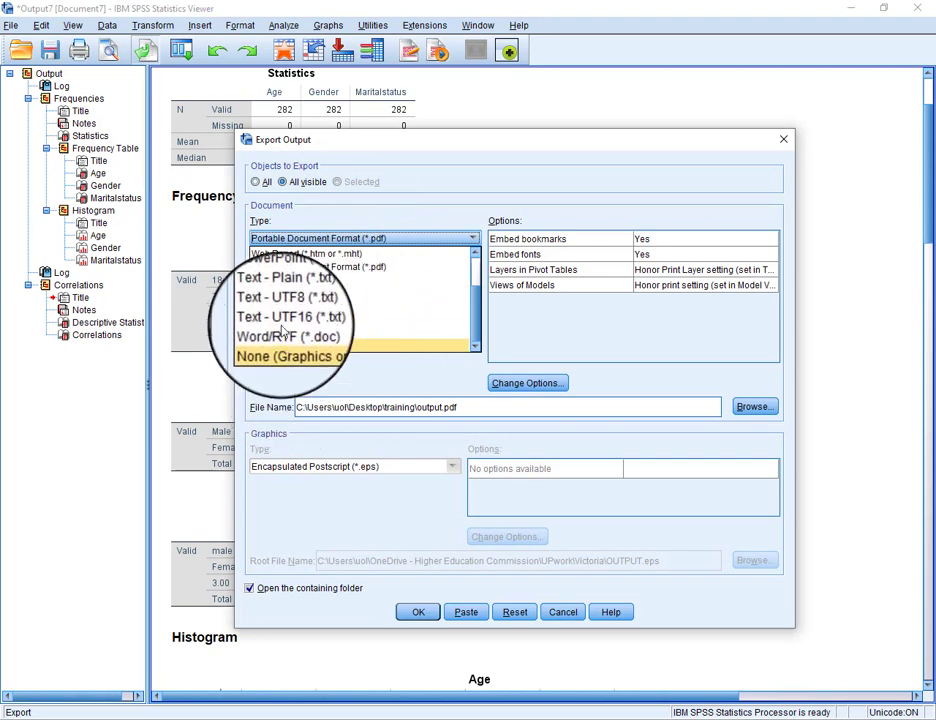
click(357, 255)
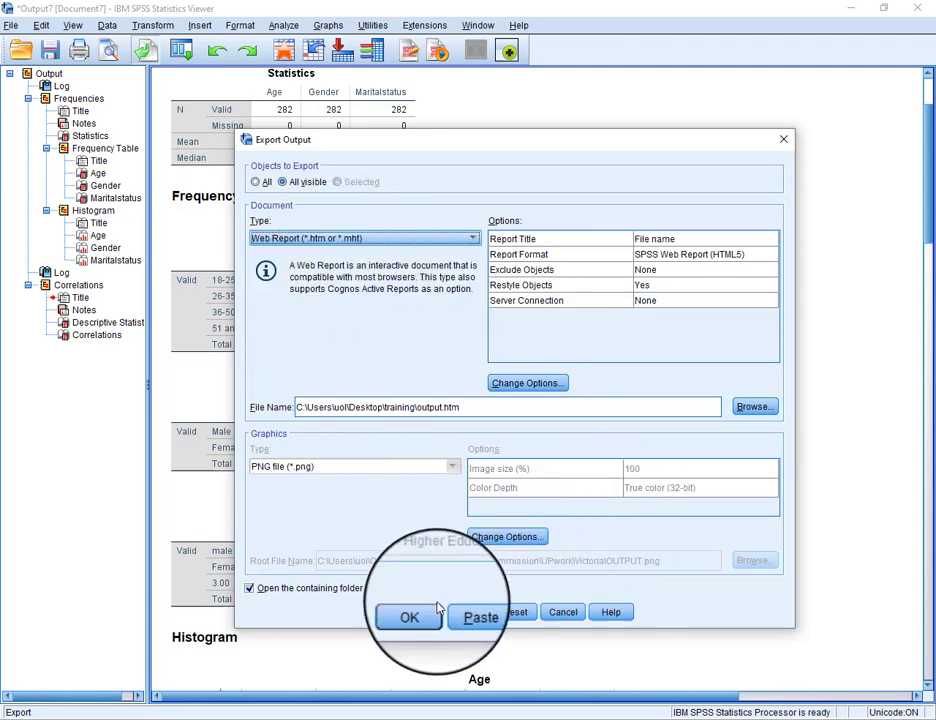
click(425, 615)
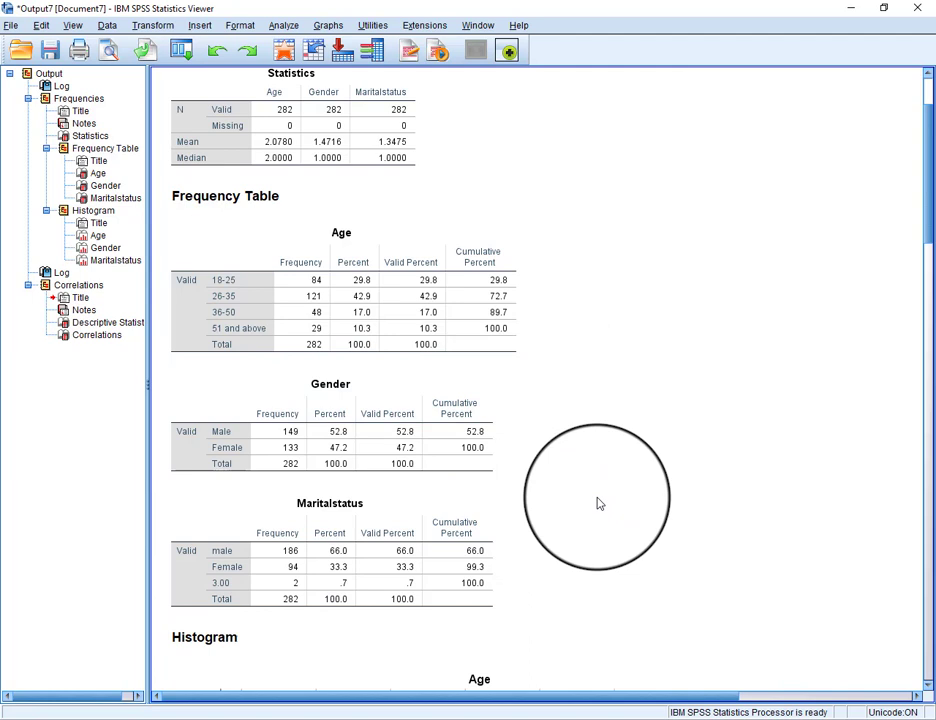
key(alt+Tab)
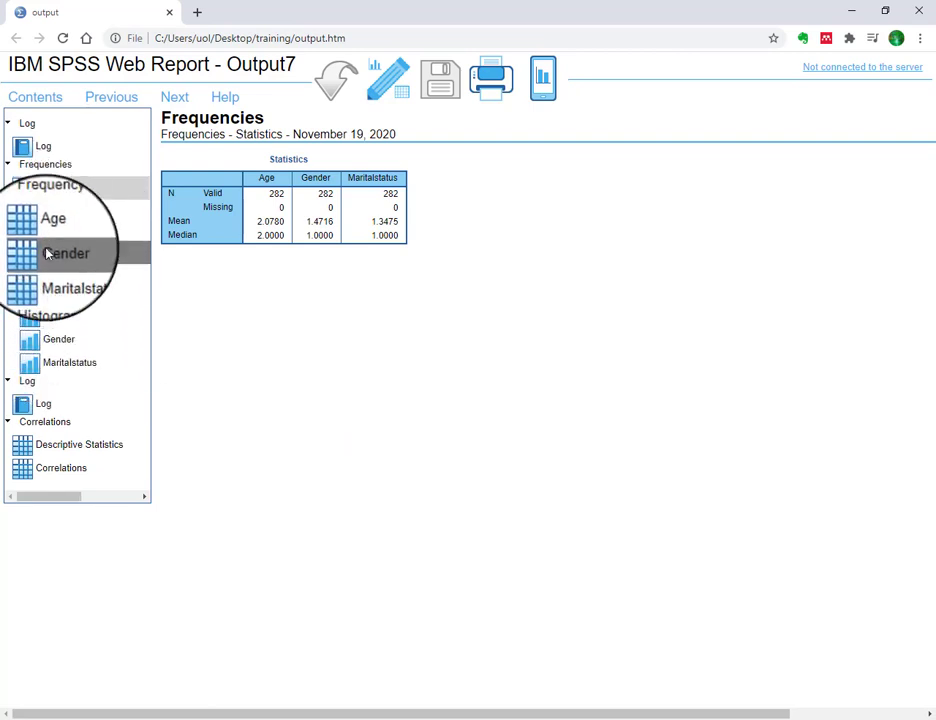
Step: Step through the web report's Age, Gender, Maritalstatus tables, histograms, Descriptive Statistics and Correlations
click(45, 237)
click(50, 262)
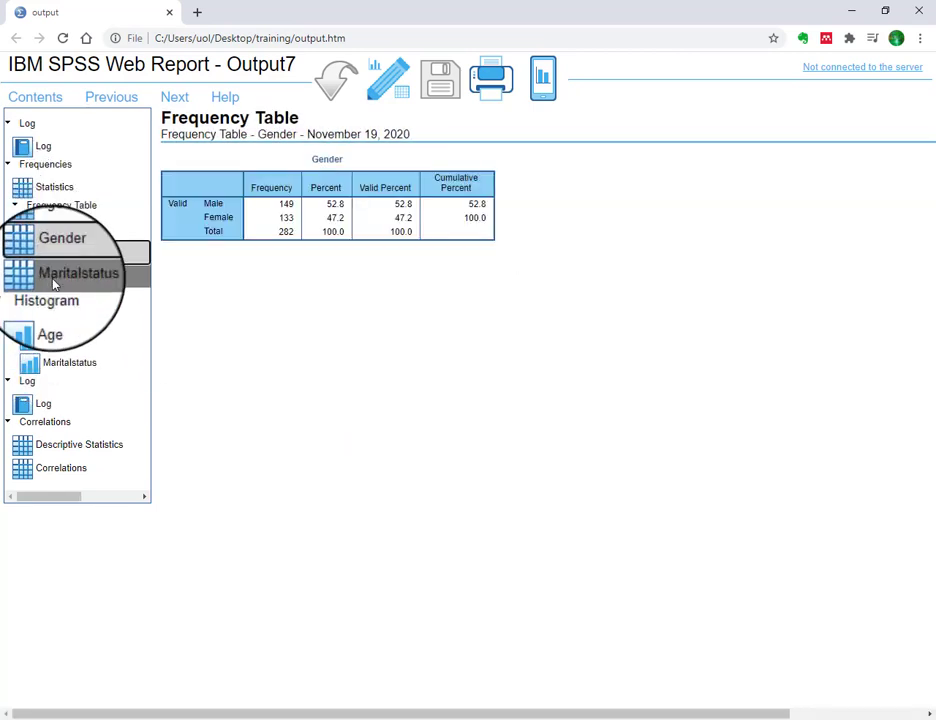
click(53, 284)
click(52, 316)
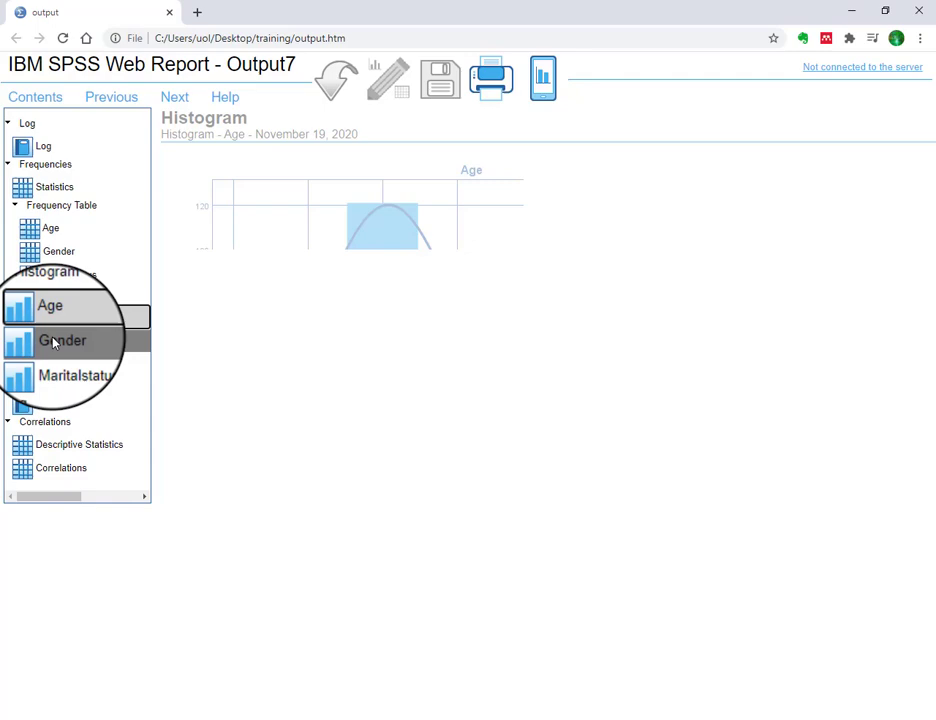
click(53, 346)
click(75, 448)
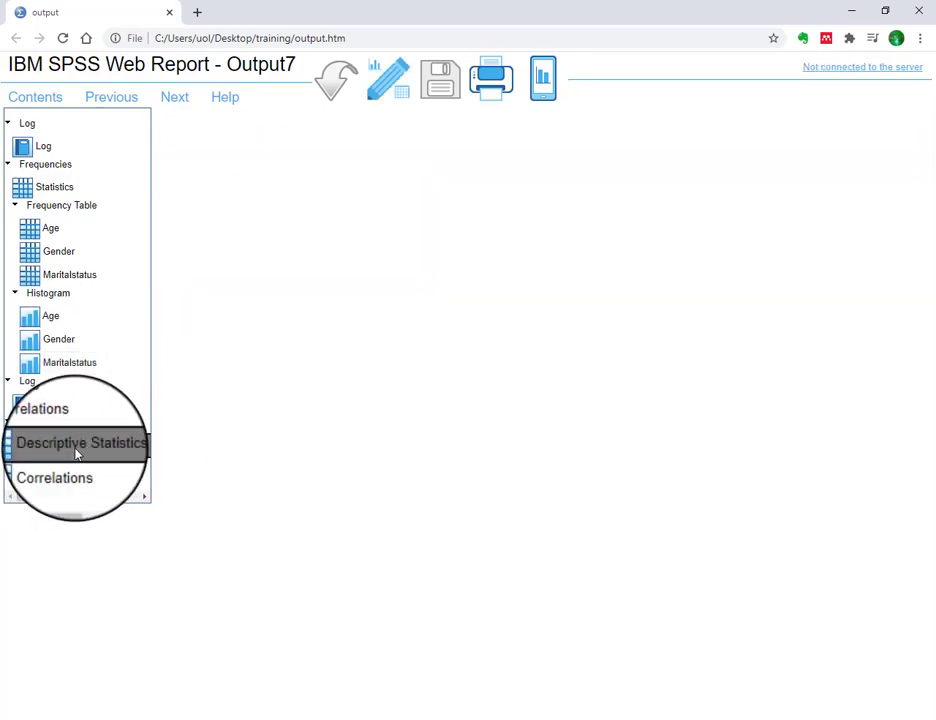
click(70, 468)
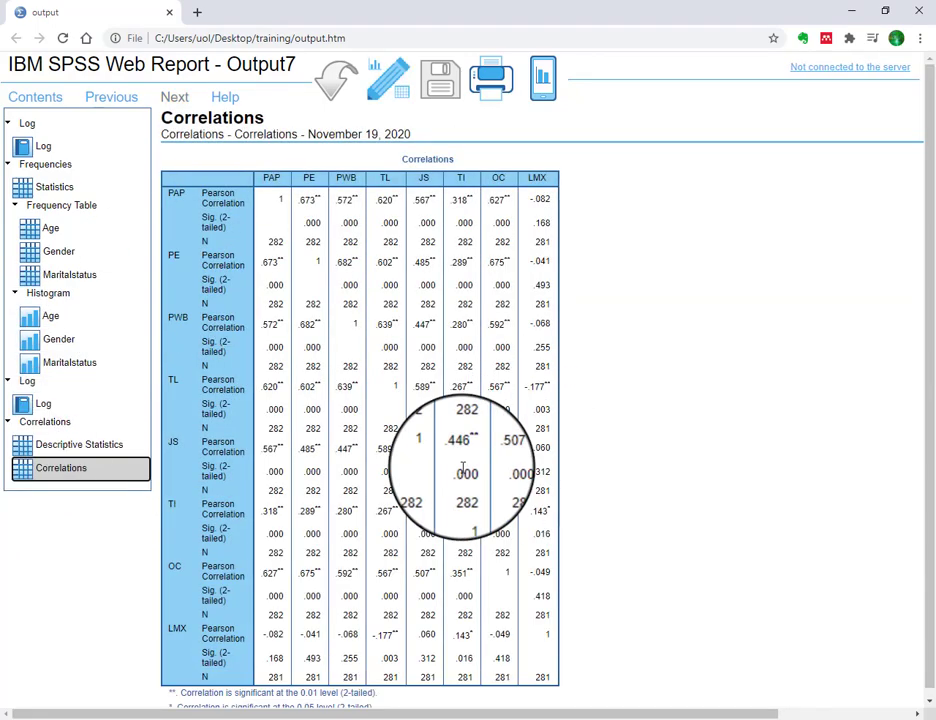
Step: Close the web report browser and the leftover Explorer folder window
click(851, 11)
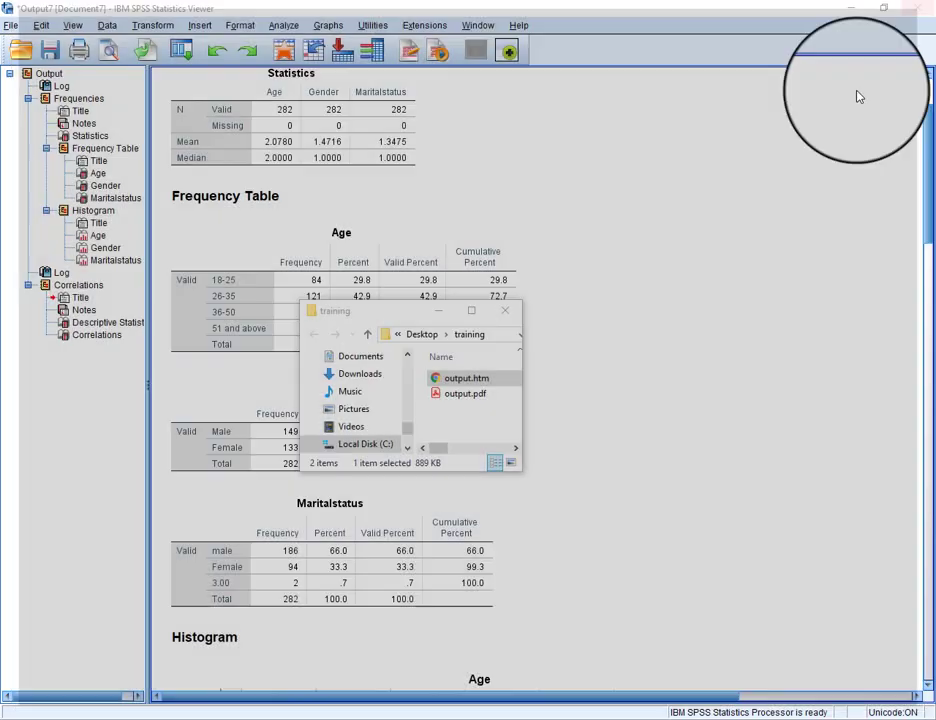
click(505, 310)
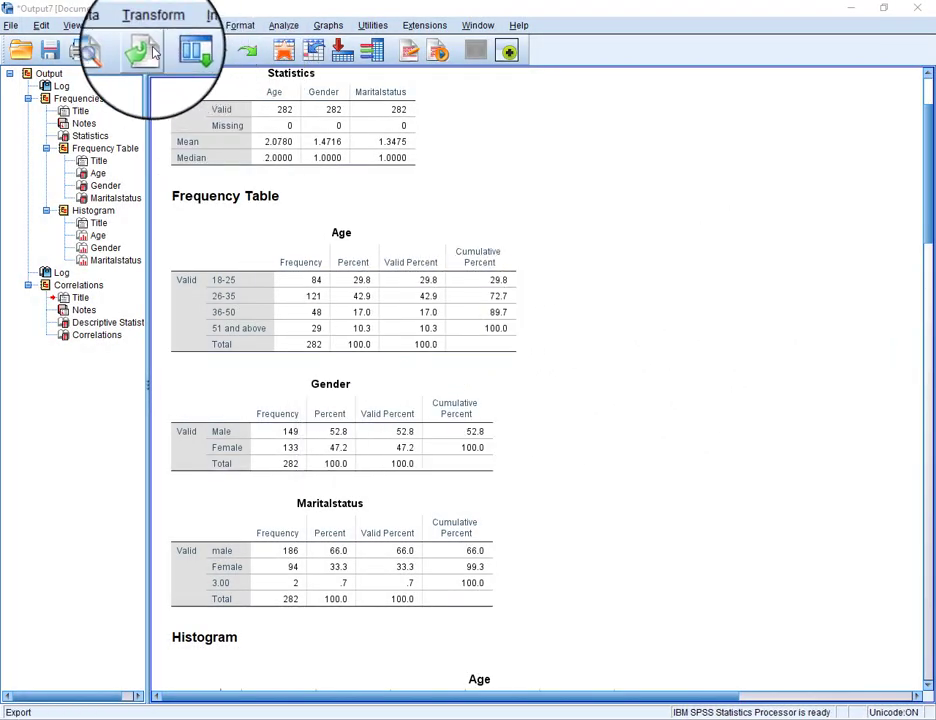
Step: Export all visible output as a Word/RTF (*.doc) file named output.doc
click(147, 51)
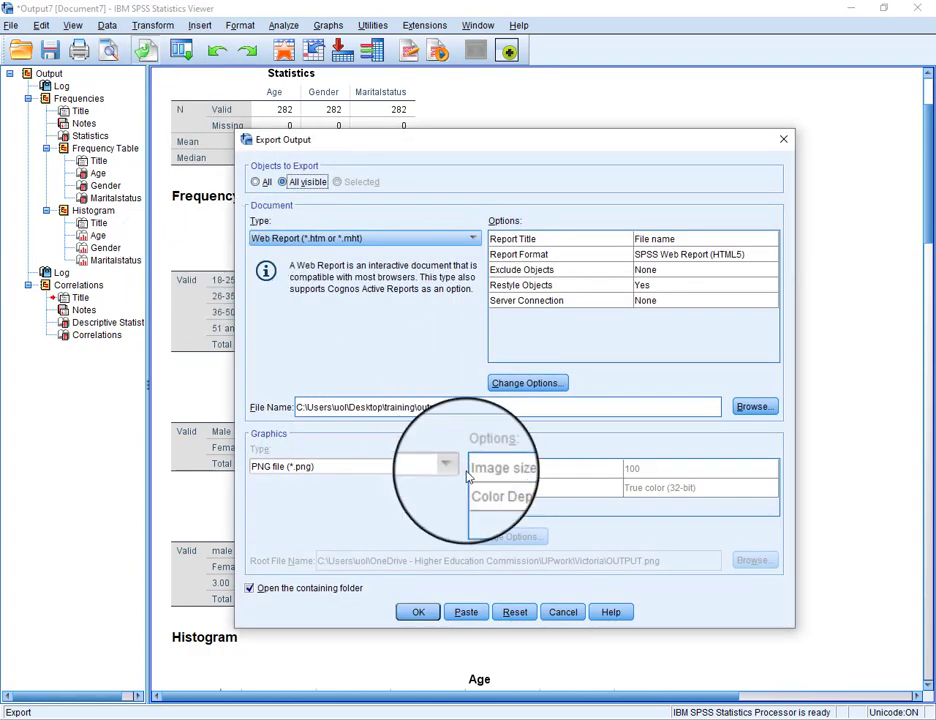
click(365, 238)
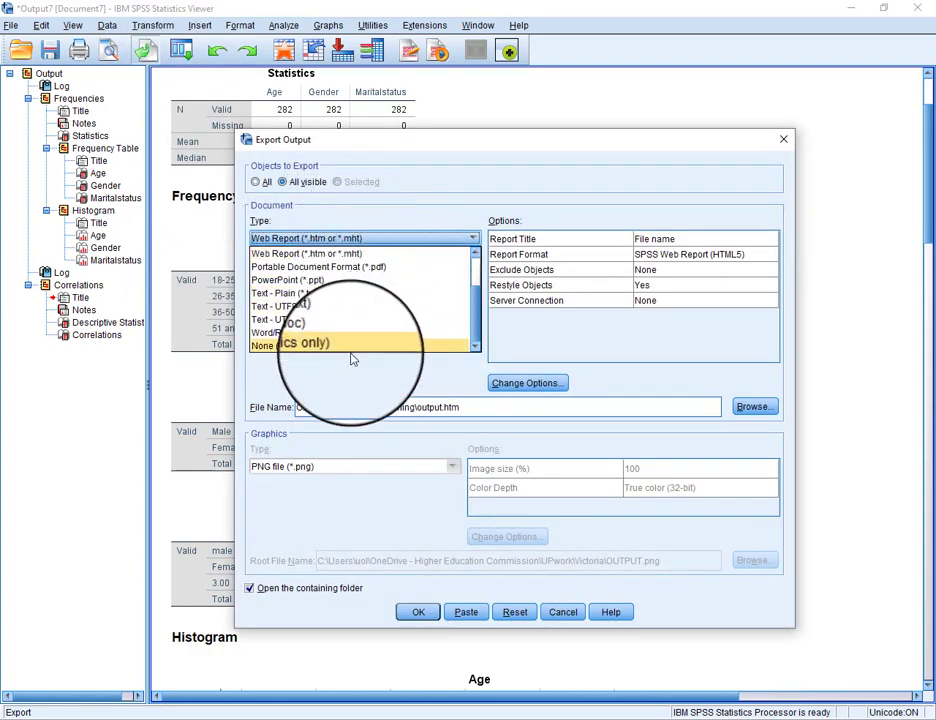
click(285, 338)
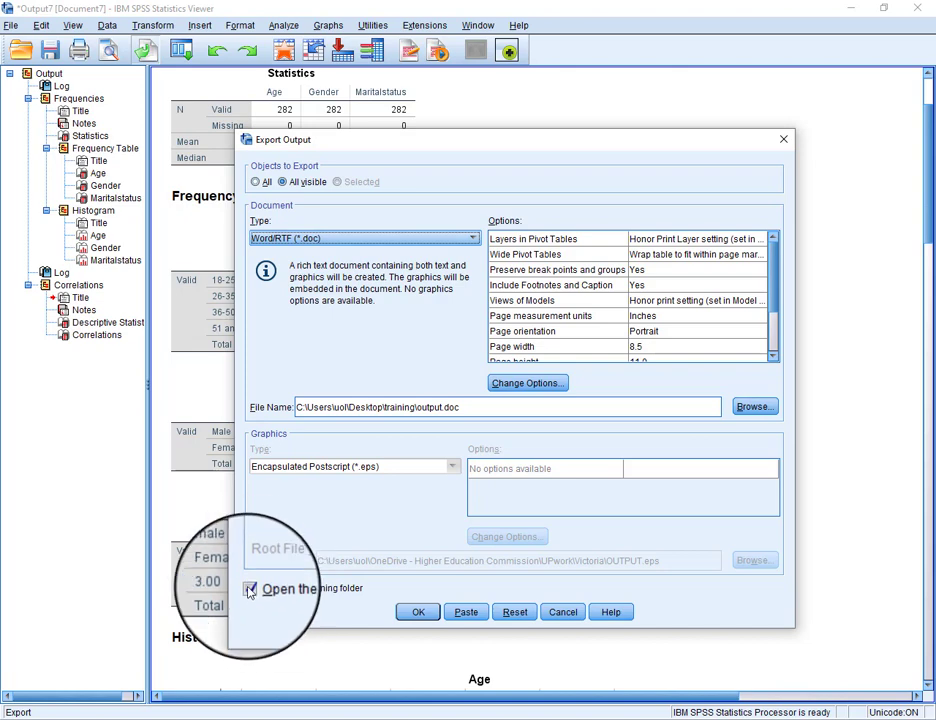
click(419, 613)
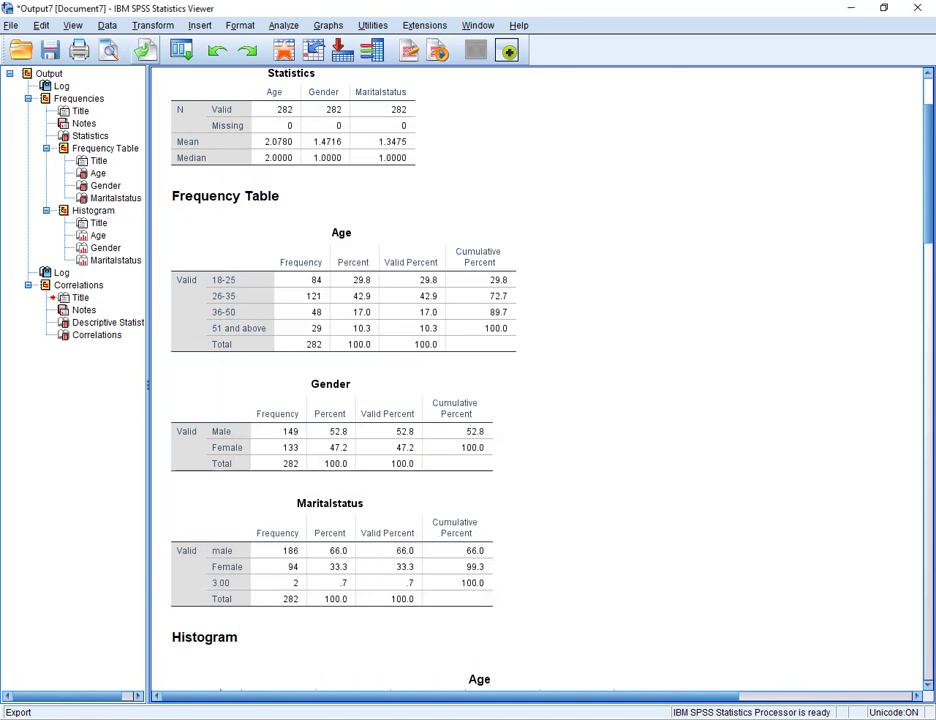
Step: Maximize the training folder window and open output.doc in Microsoft Word
click(272, 410)
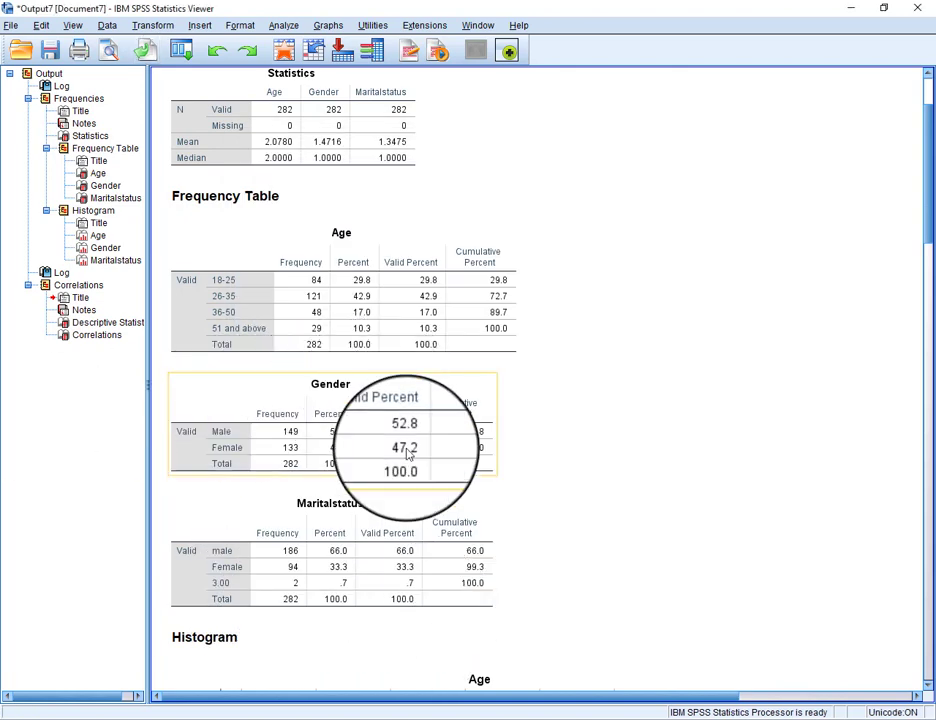
click(432, 590)
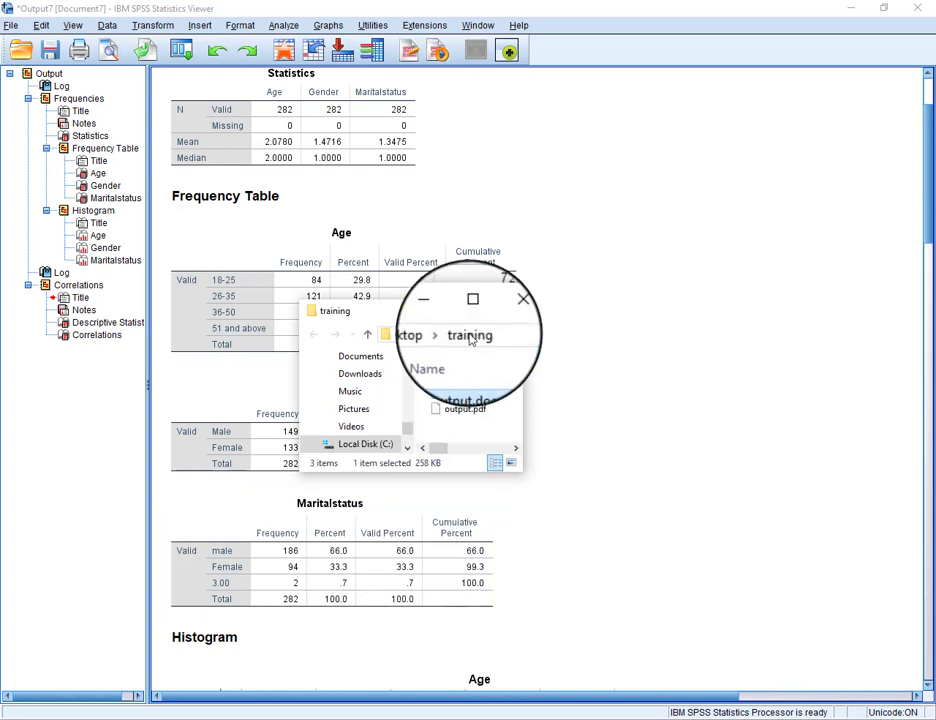
click(471, 304)
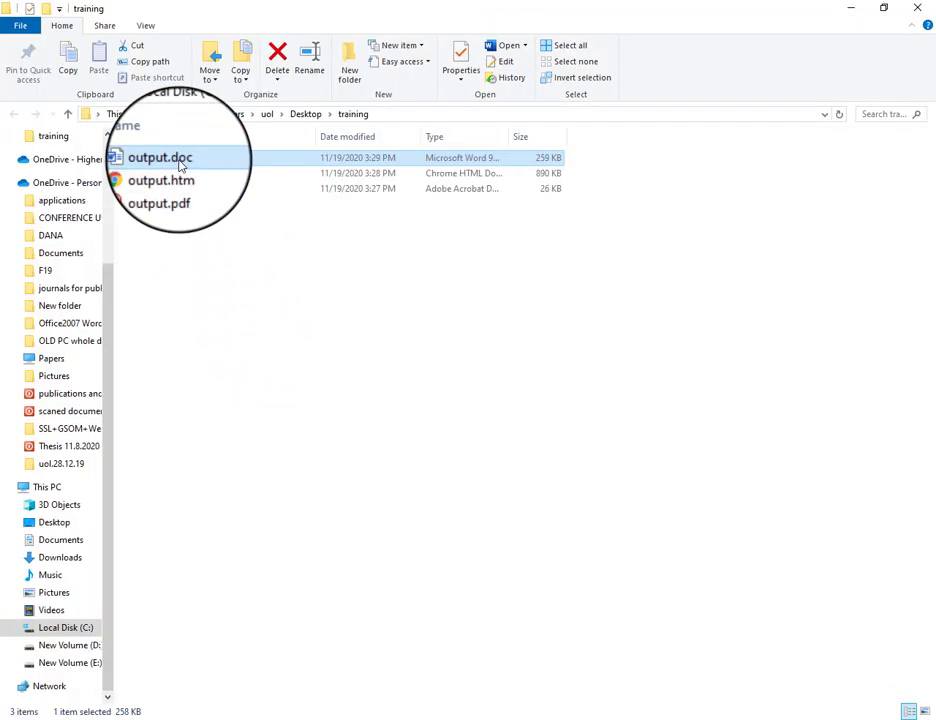
double_click(178, 160)
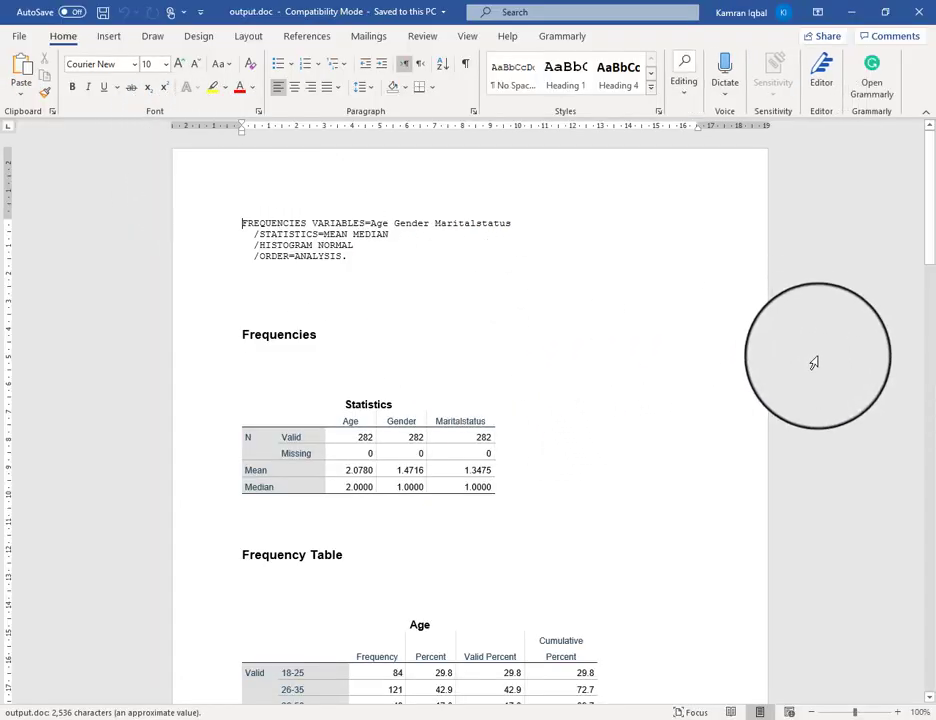
scroll(425, 310, down, 3)
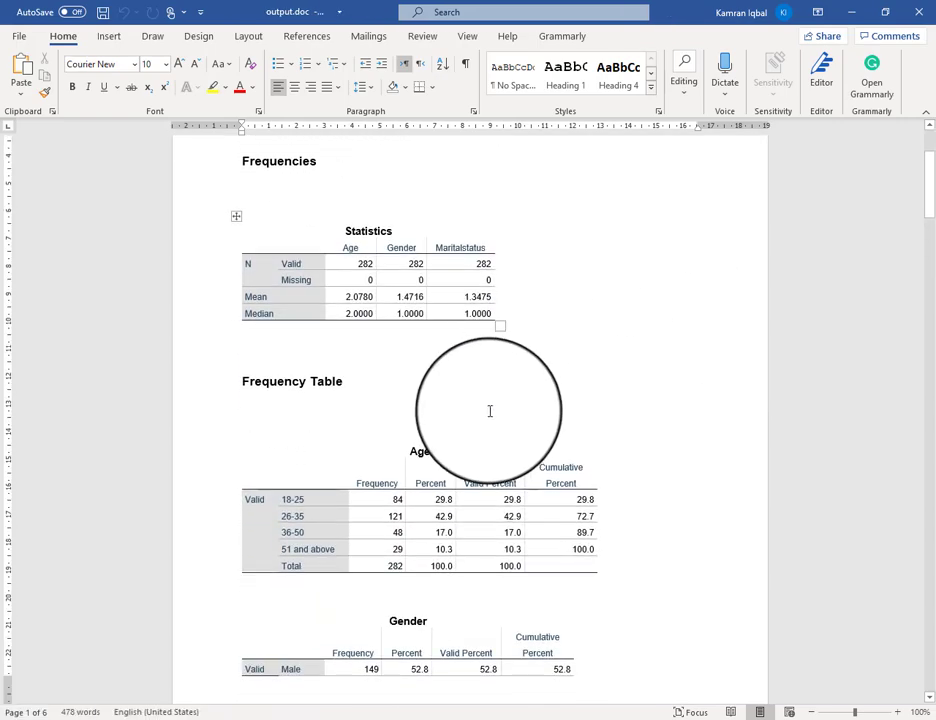
scroll(489, 412, down, 2)
scroll(499, 432, down, 4)
scroll(600, 470, down, 3)
scroll(472, 439, down, 1)
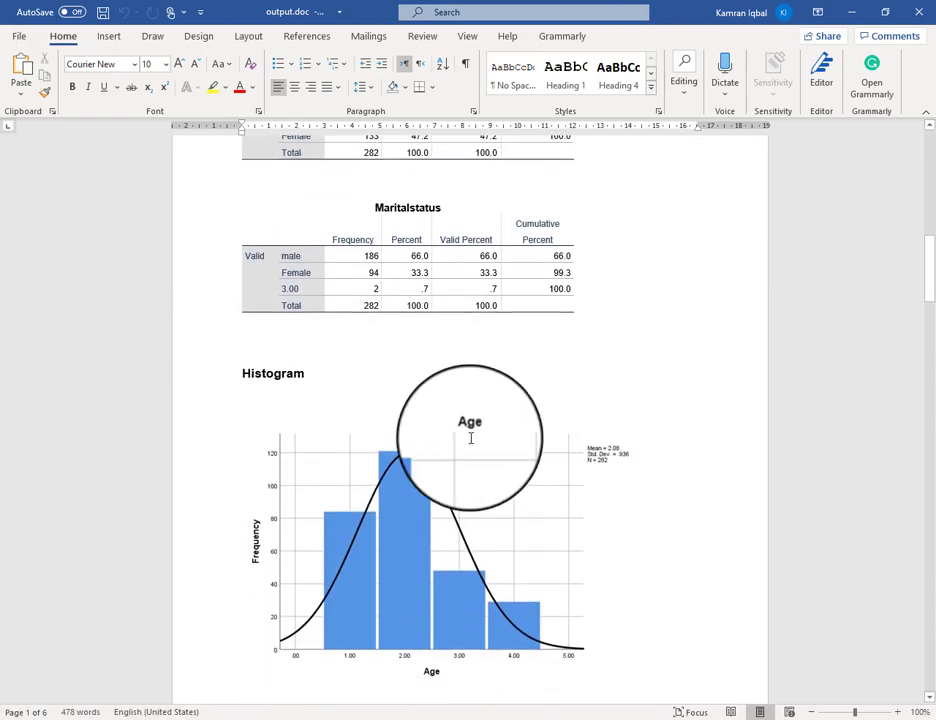
scroll(464, 437, up, 2)
scroll(464, 437, down, 3)
scroll(464, 434, down, 3)
scroll(468, 438, down, 6)
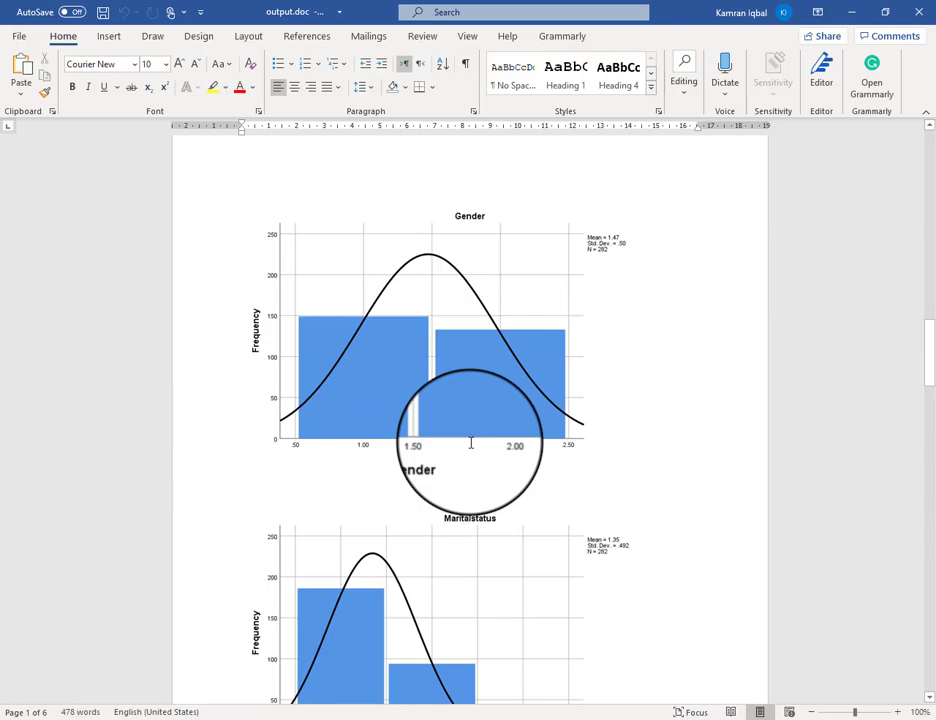
scroll(485, 443, down, 4)
scroll(472, 443, down, 4)
scroll(470, 443, down, 3)
scroll(477, 456, down, 3)
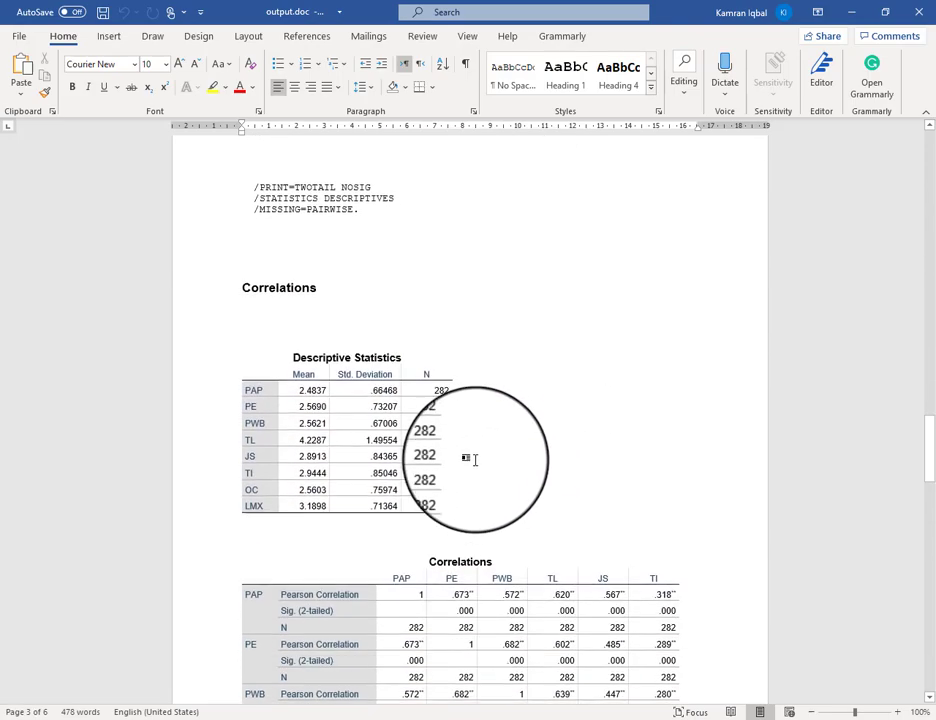
scroll(488, 490, down, 5)
scroll(815, 525, down, 3)
scroll(648, 514, down, 6)
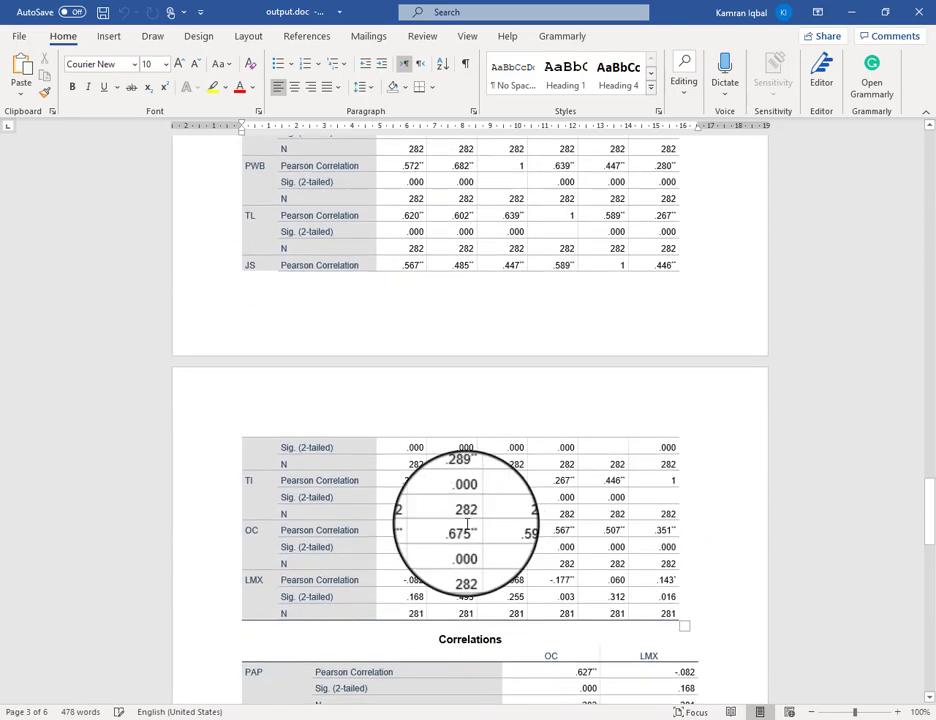
scroll(470, 530, down, 4)
scroll(452, 530, down, 1)
scroll(452, 530, down, 3)
scroll(452, 530, down, 3)
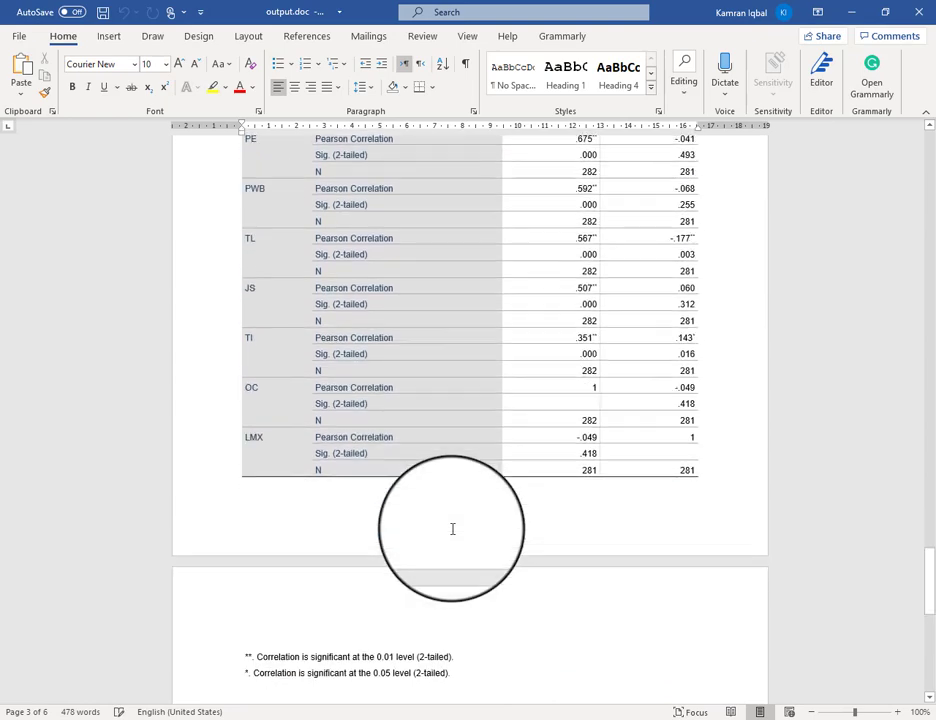
scroll(452, 528, up, 3)
scroll(600, 500, up, 2)
scroll(715, 480, down, 1)
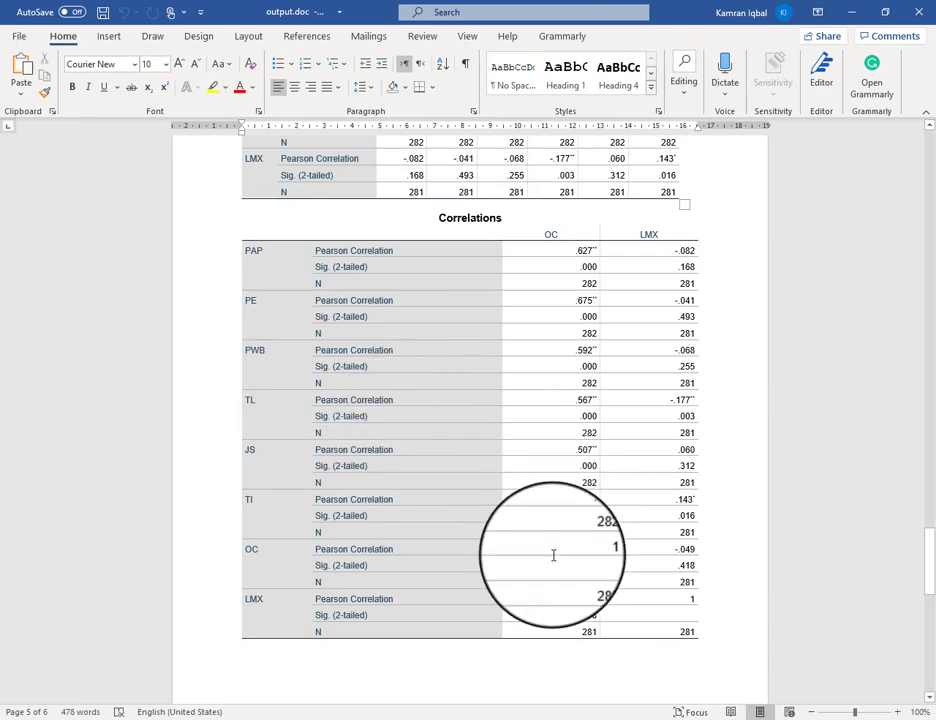
scroll(359, 541, up, 1)
scroll(359, 541, up, 2)
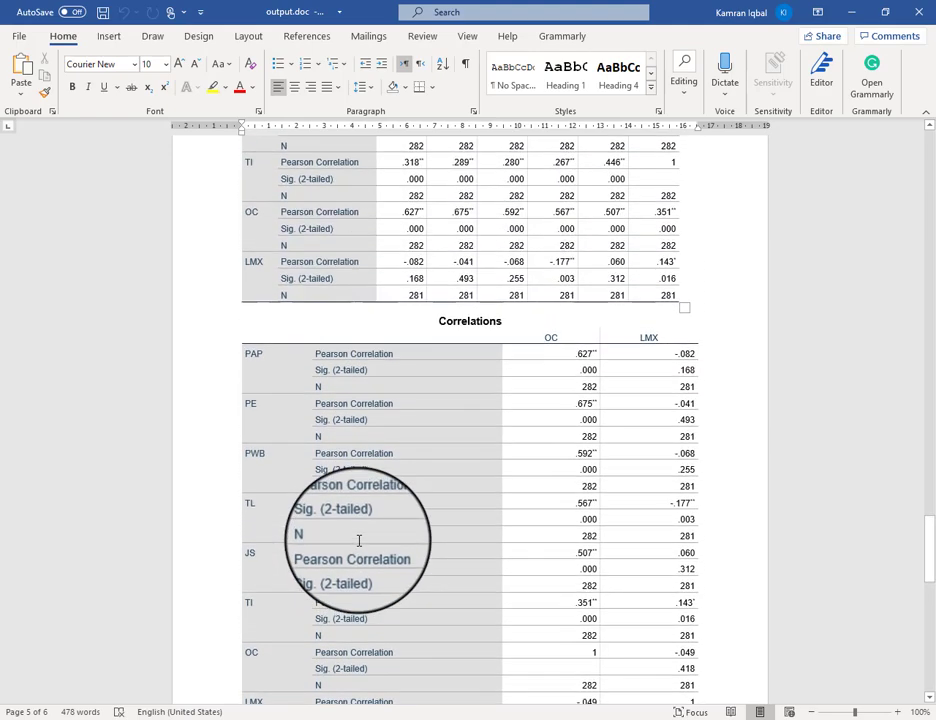
scroll(359, 541, up, 1)
scroll(359, 541, down, 10)
scroll(359, 541, down, 6)
scroll(359, 541, up, 2)
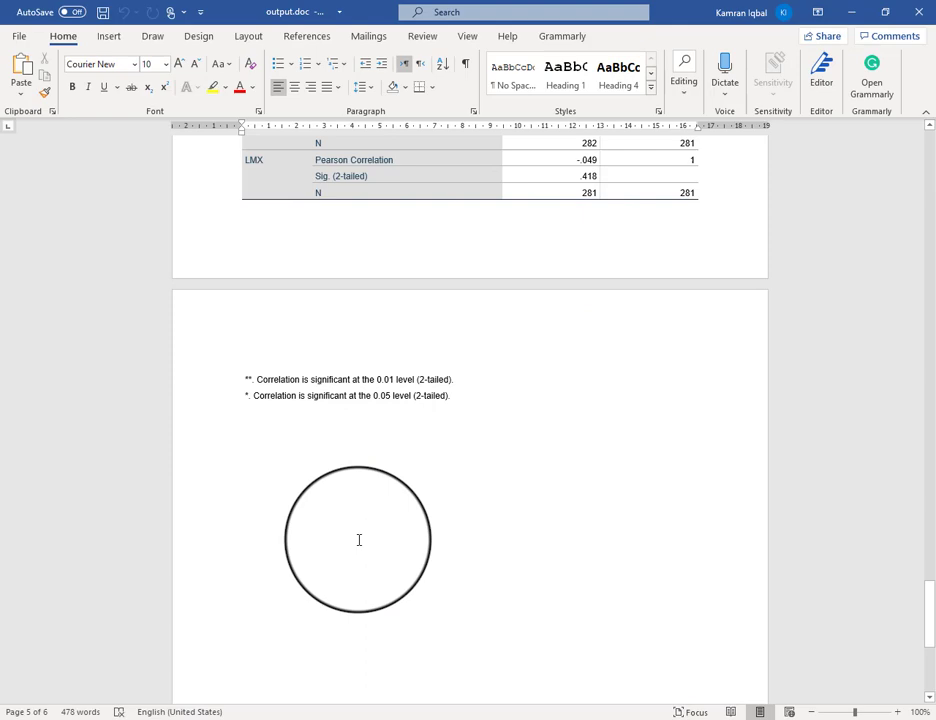
scroll(359, 541, up, 10)
scroll(359, 541, up, 7)
scroll(590, 566, up, 8)
scroll(600, 560, up, 5)
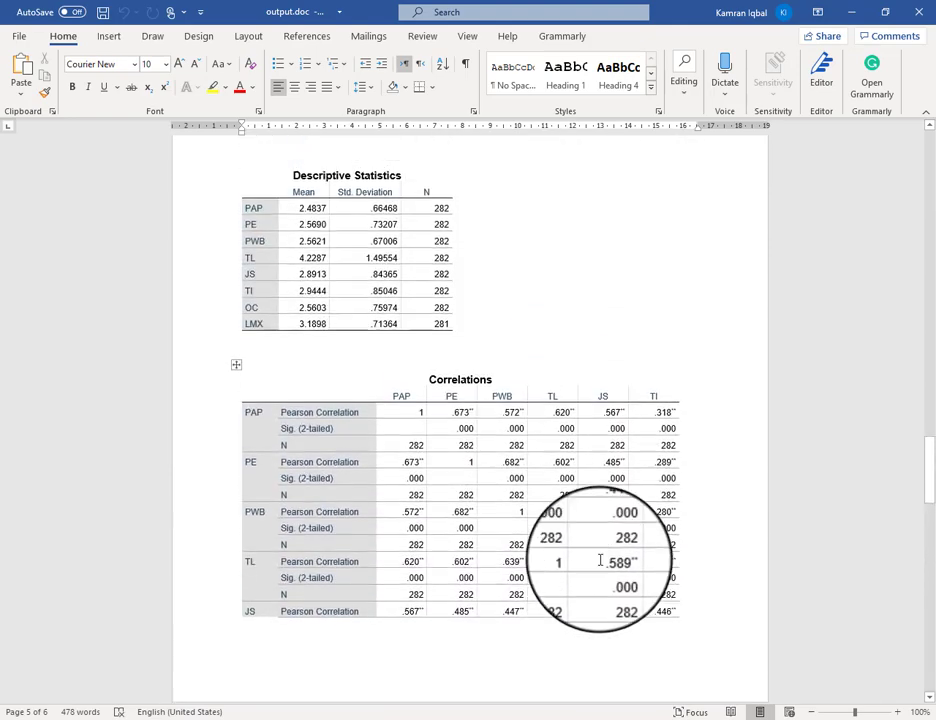
scroll(600, 560, up, 7)
scroll(600, 560, up, 7)
scroll(600, 560, up, 4)
scroll(600, 560, up, 6)
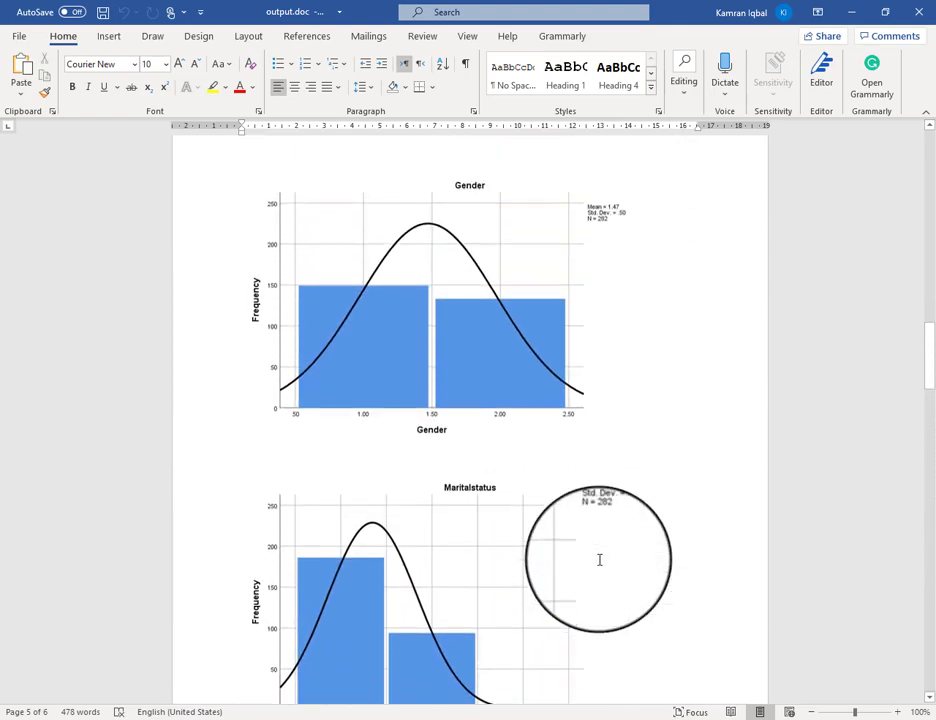
scroll(600, 560, up, 3)
scroll(600, 560, up, 3)
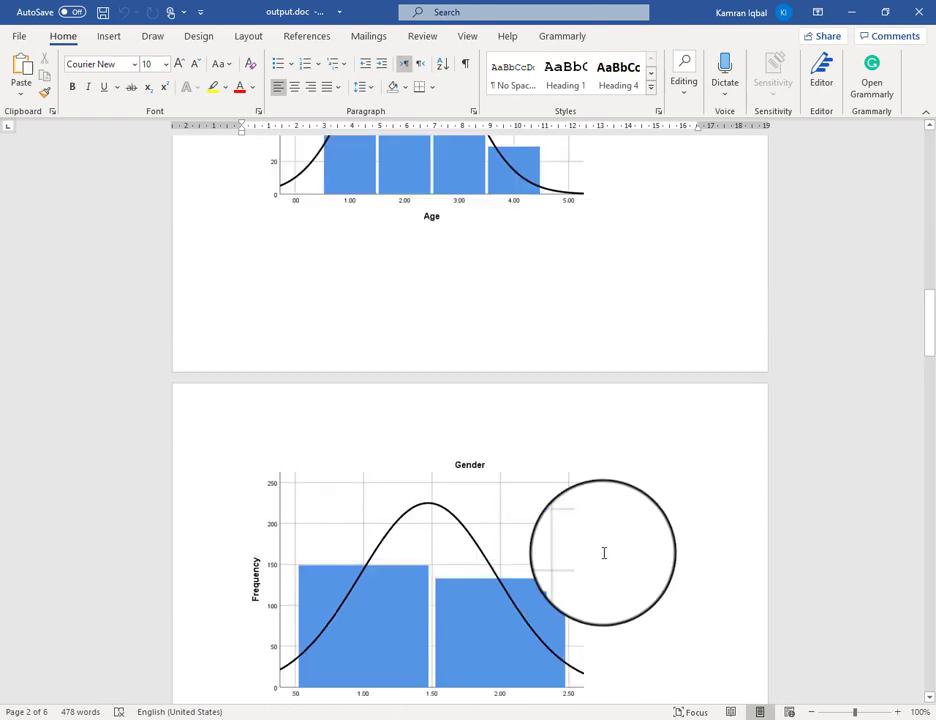
scroll(604, 553, up, 2)
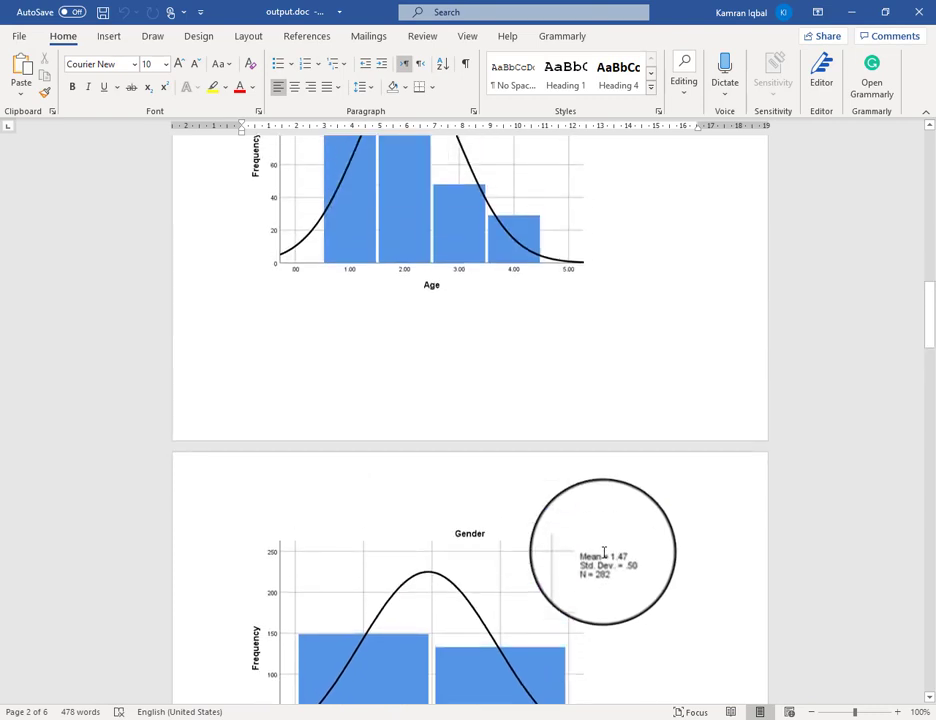